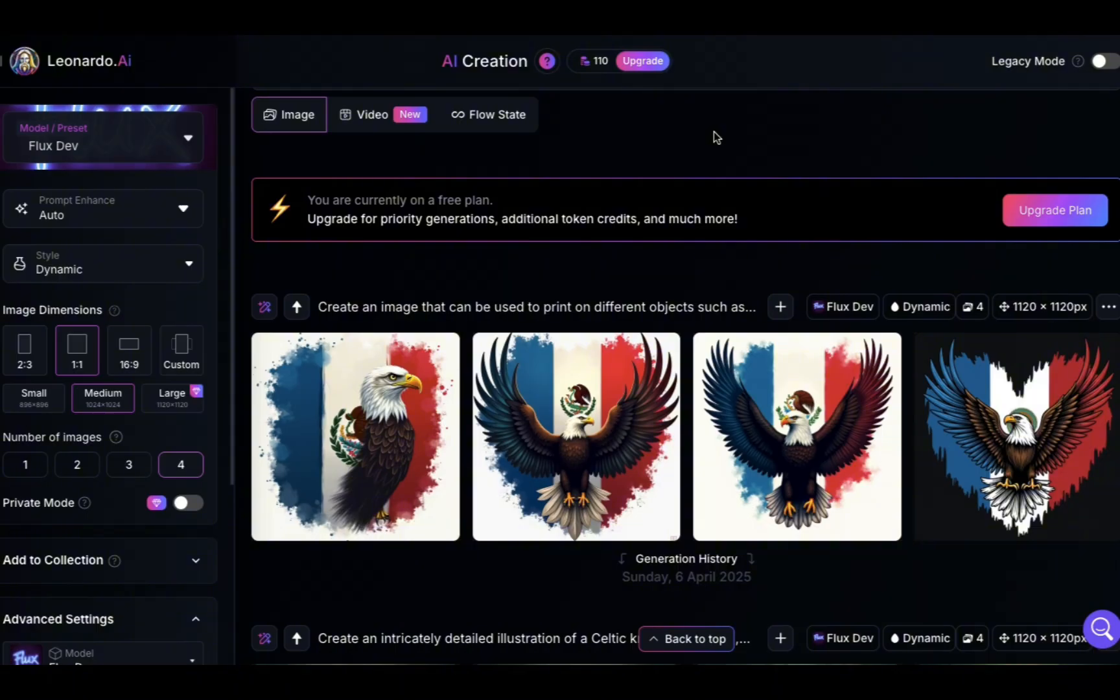
Step: Look through the generated eagle and flag images in the Leonardo.Ai generation history
scroll(494, 187, up, 3)
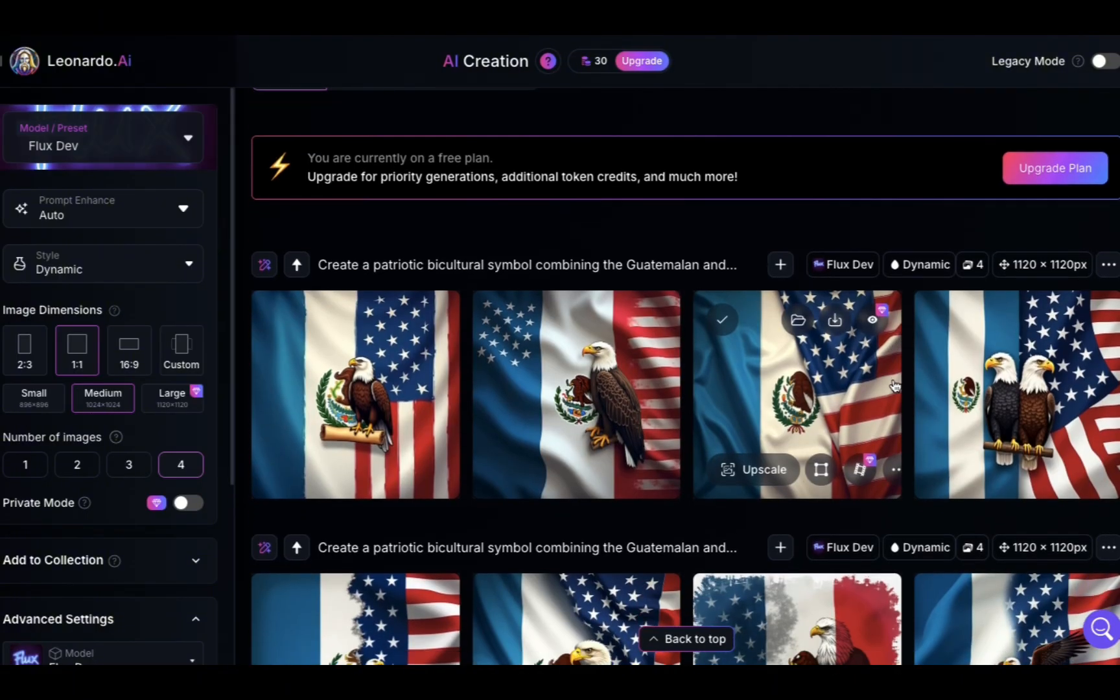
scroll(842, 454, down, 1)
scroll(905, 422, down, 2)
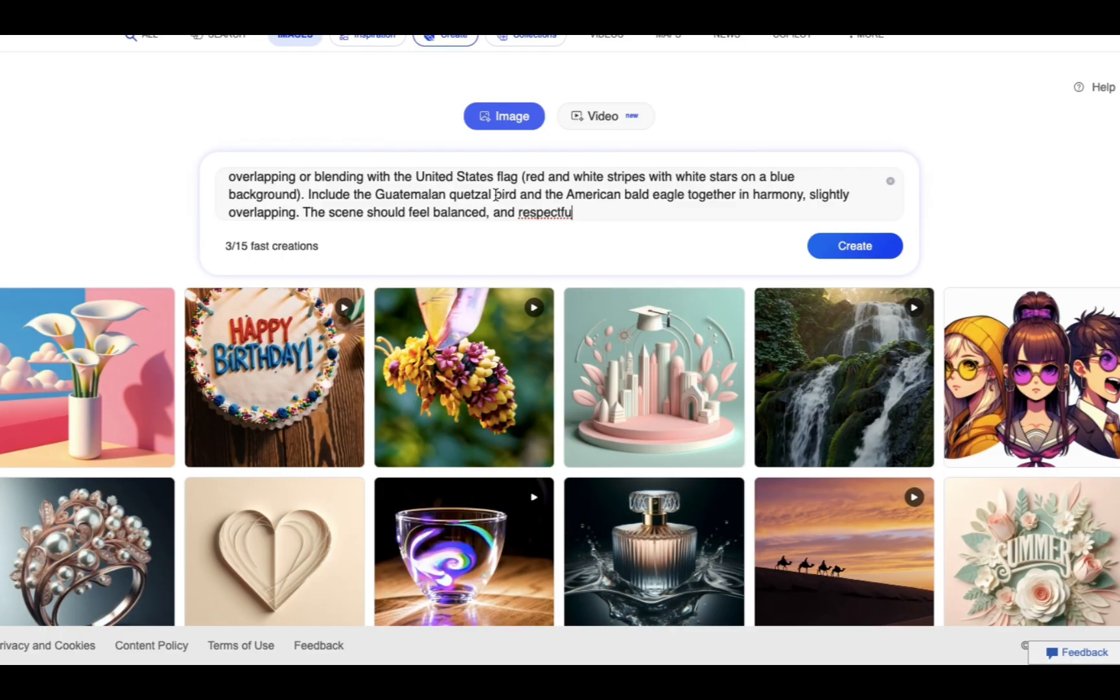
Step: In Bing Image Creator, replace the prompt's ending after "The scene should feel balanced" with "and unified."
scroll(620, 218, up, 3)
scroll(621, 212, down, 3)
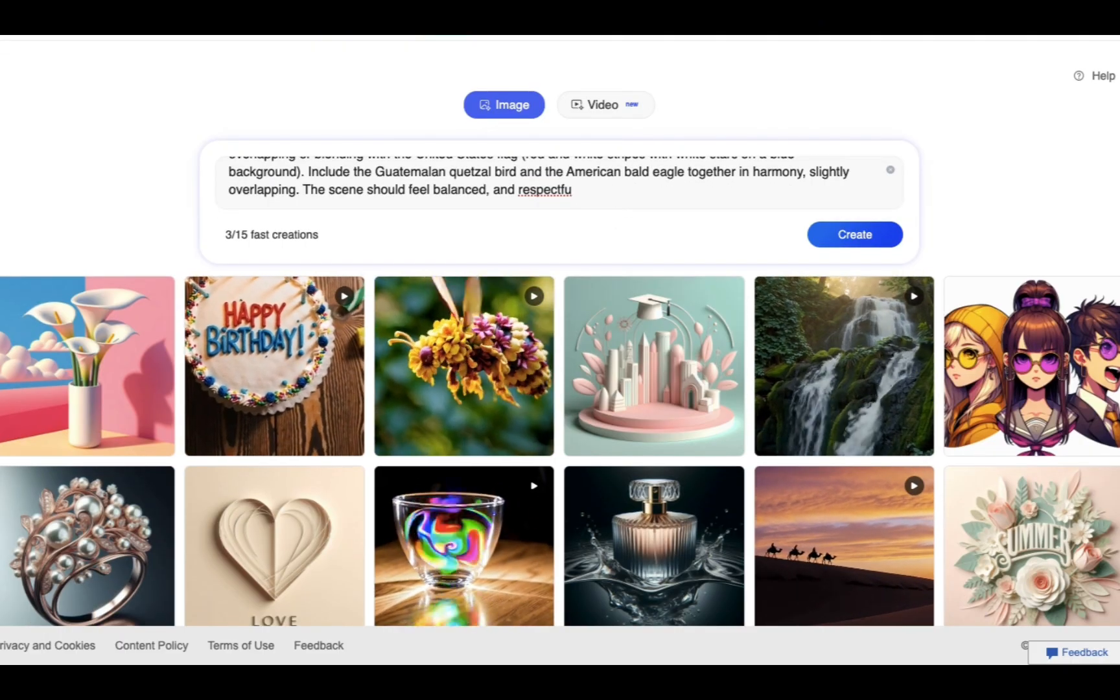
drag(573, 191, 495, 193)
key(BackSpace)
key(BackSpace)
key(BackSpace)
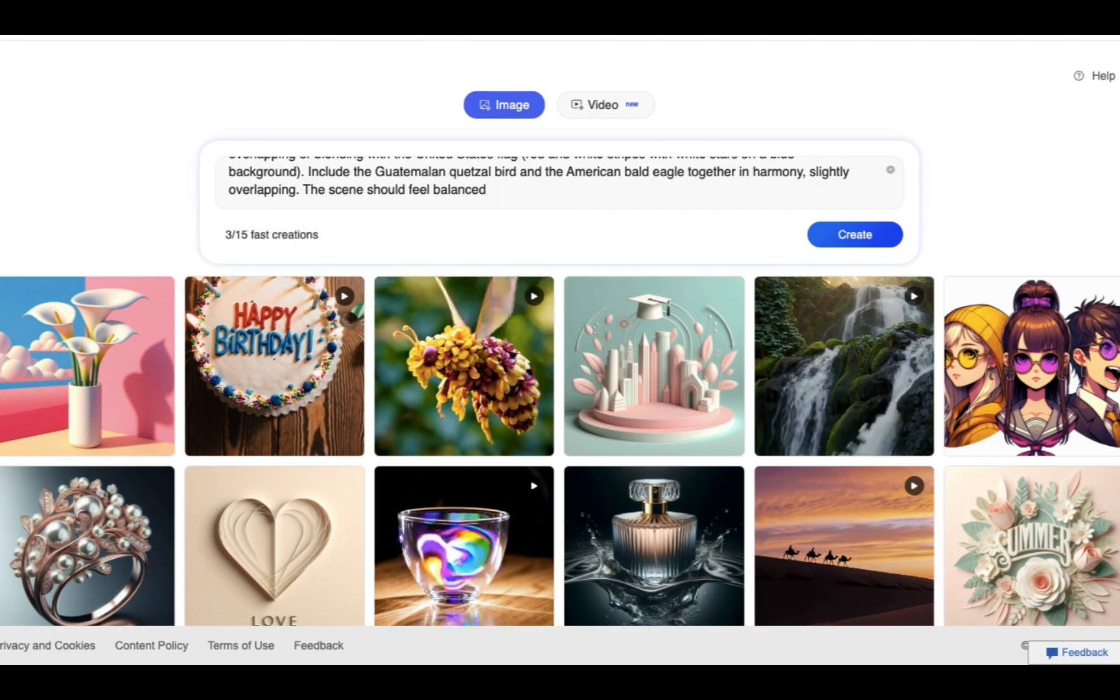
text(and unified.)
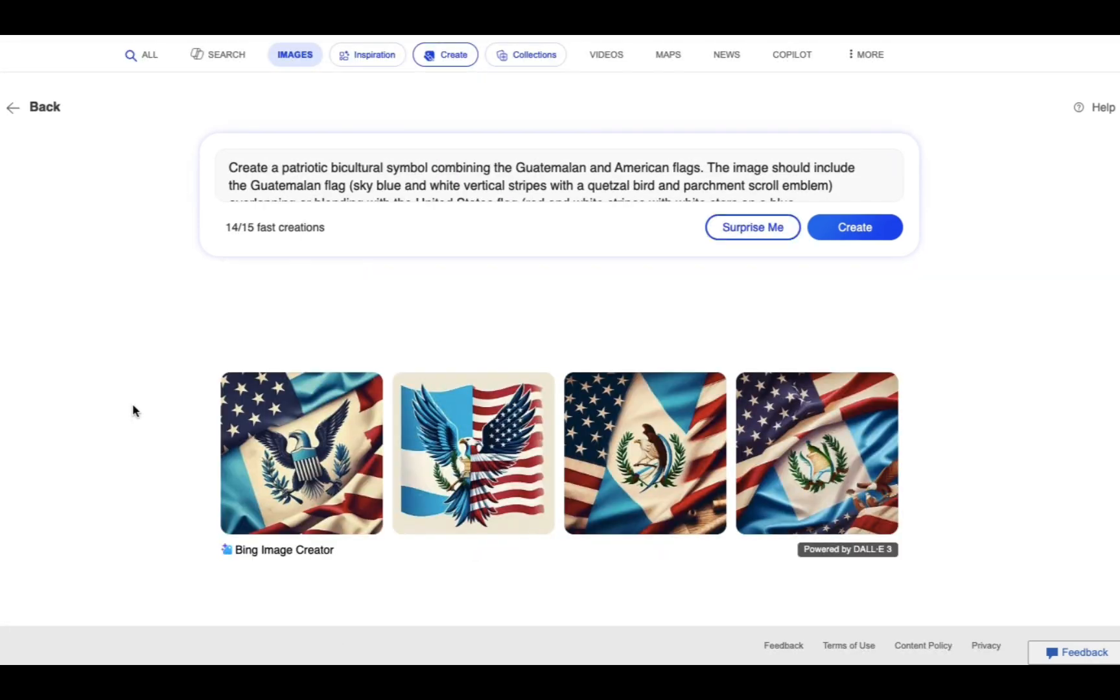
Step: Examine the four generated images combining the Guatemalan and American flags
scroll(133, 411, down, 2)
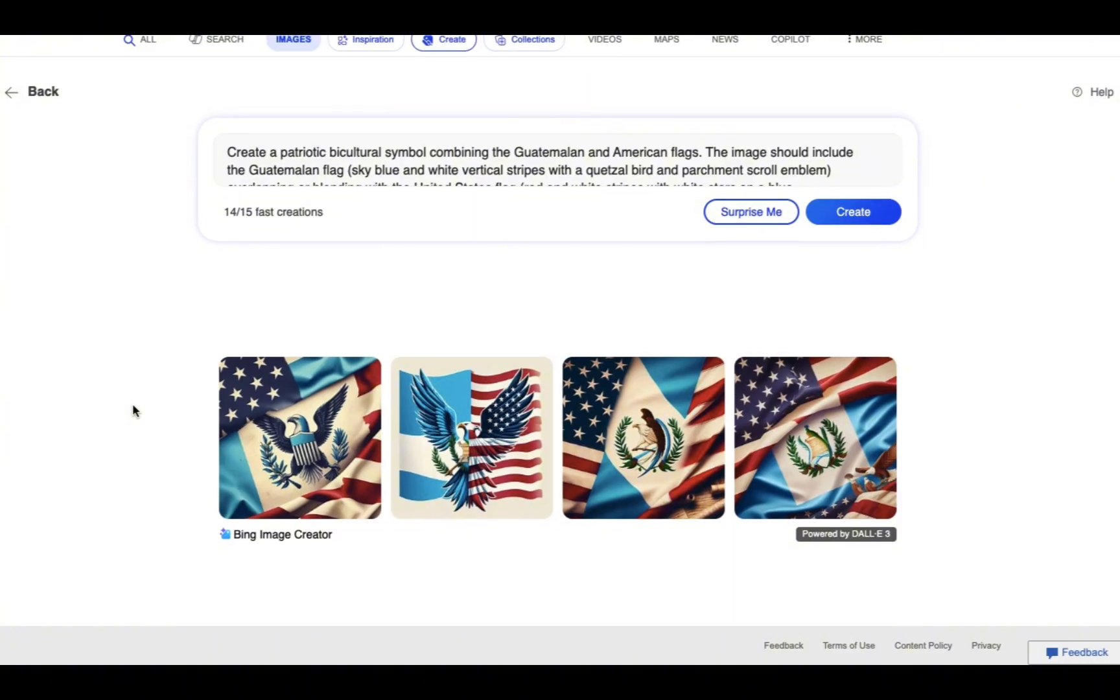
scroll(132, 411, down, 1)
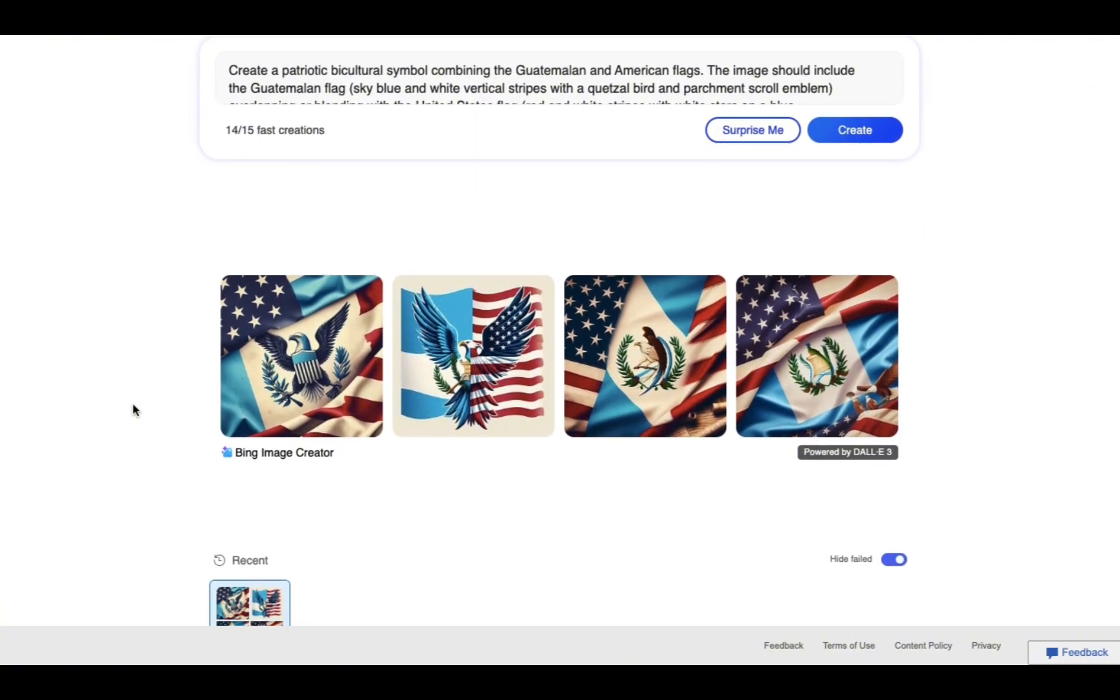
scroll(133, 408, down, 1)
click(842, 325)
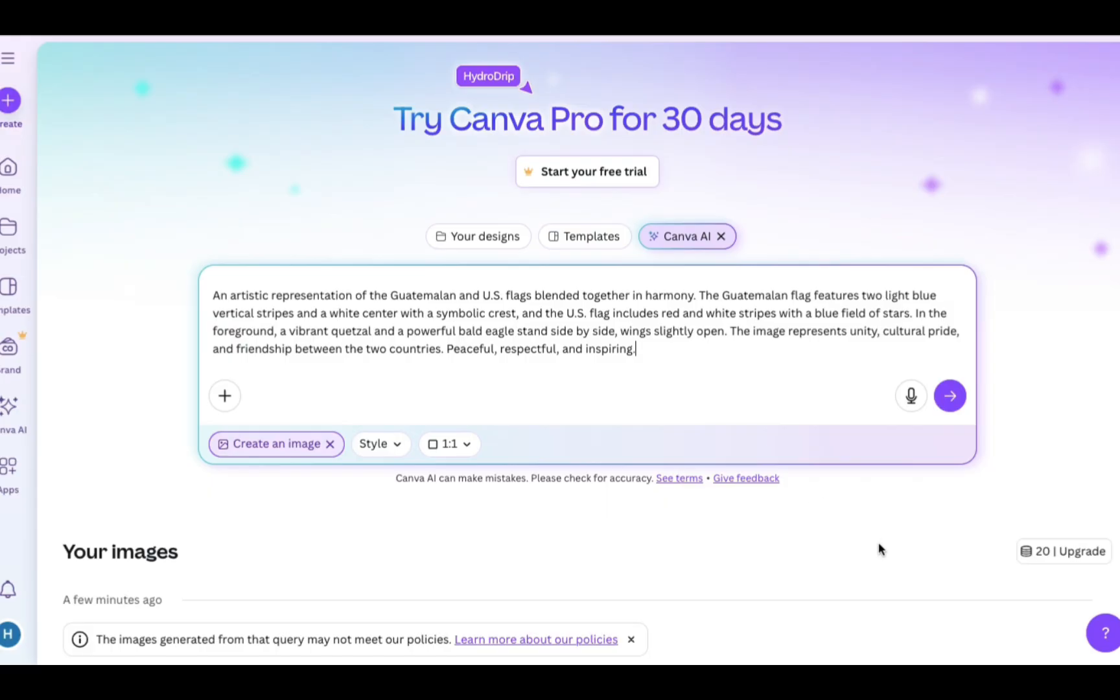
Step: In Canva AI, generate 1:1 images from the prompt about blended Guatemalan and U.S. flags with a quetzal and bald eagle
scroll(869, 551, down, 1)
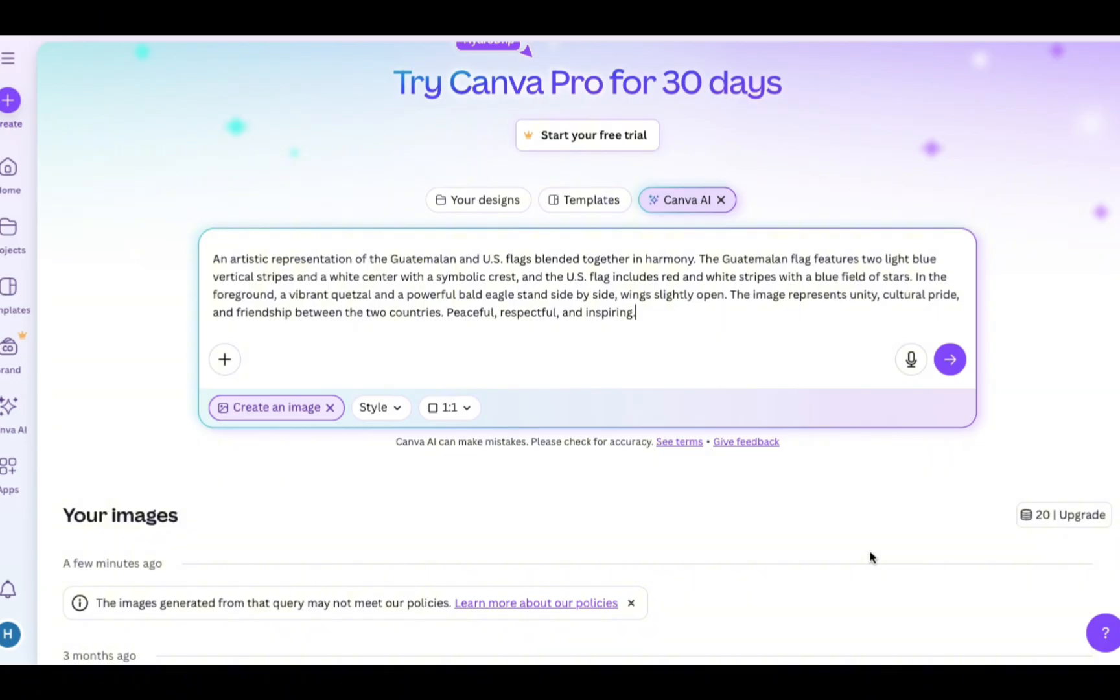
scroll(870, 557, down, 1)
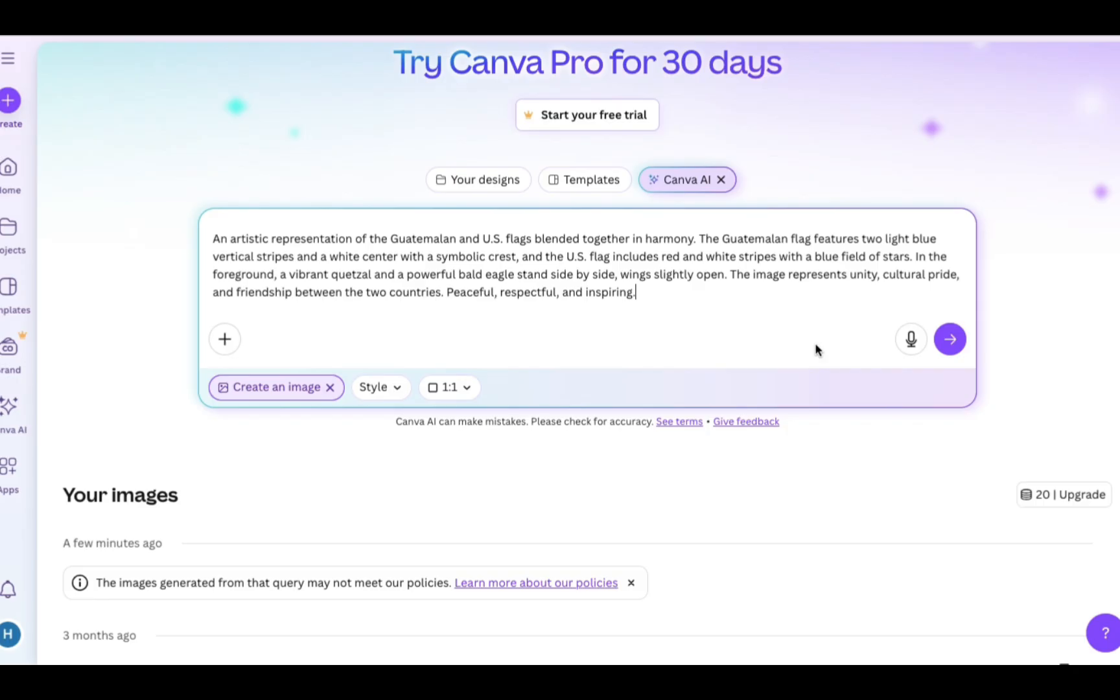
key(Return)
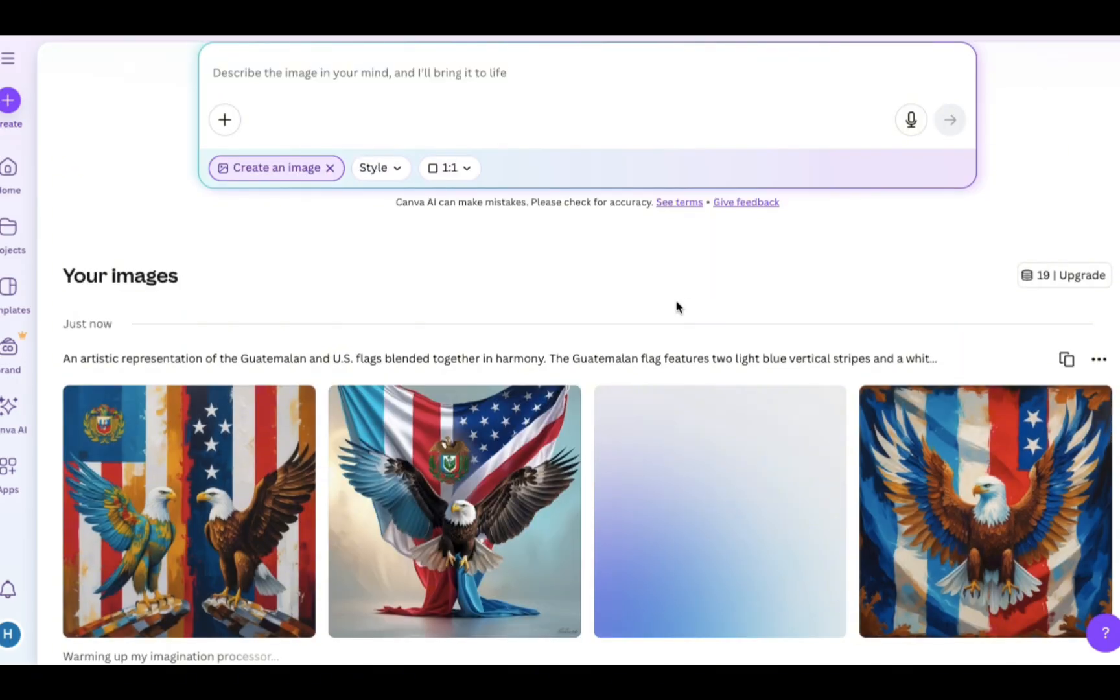
scroll(676, 304, down, 1)
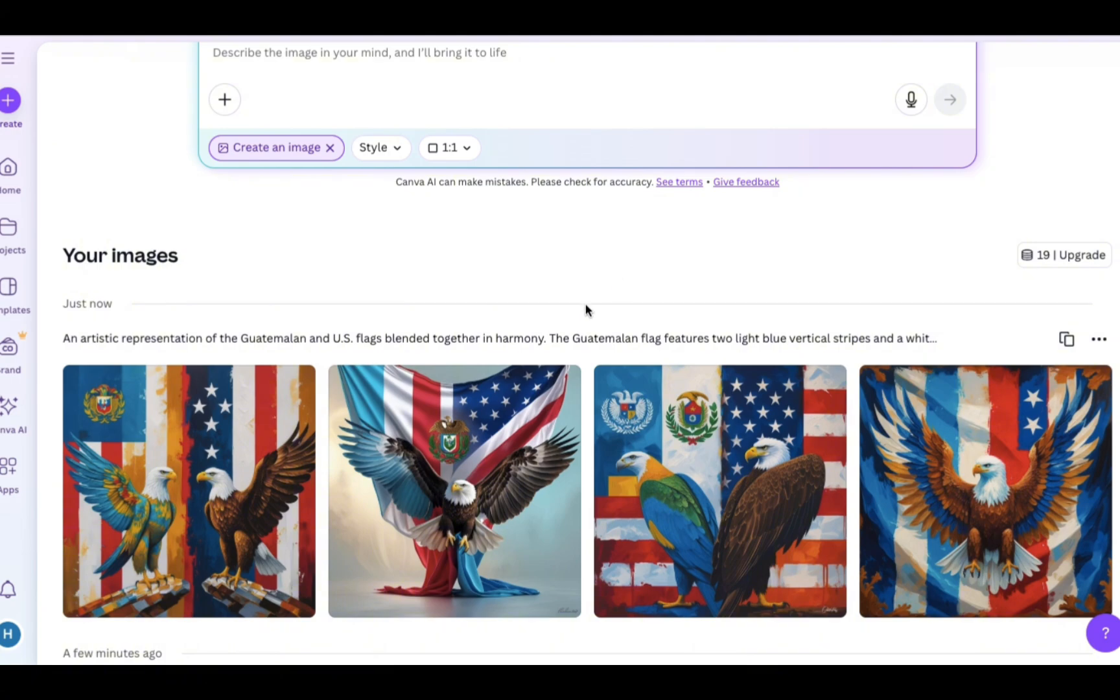
scroll(587, 370, down, 3)
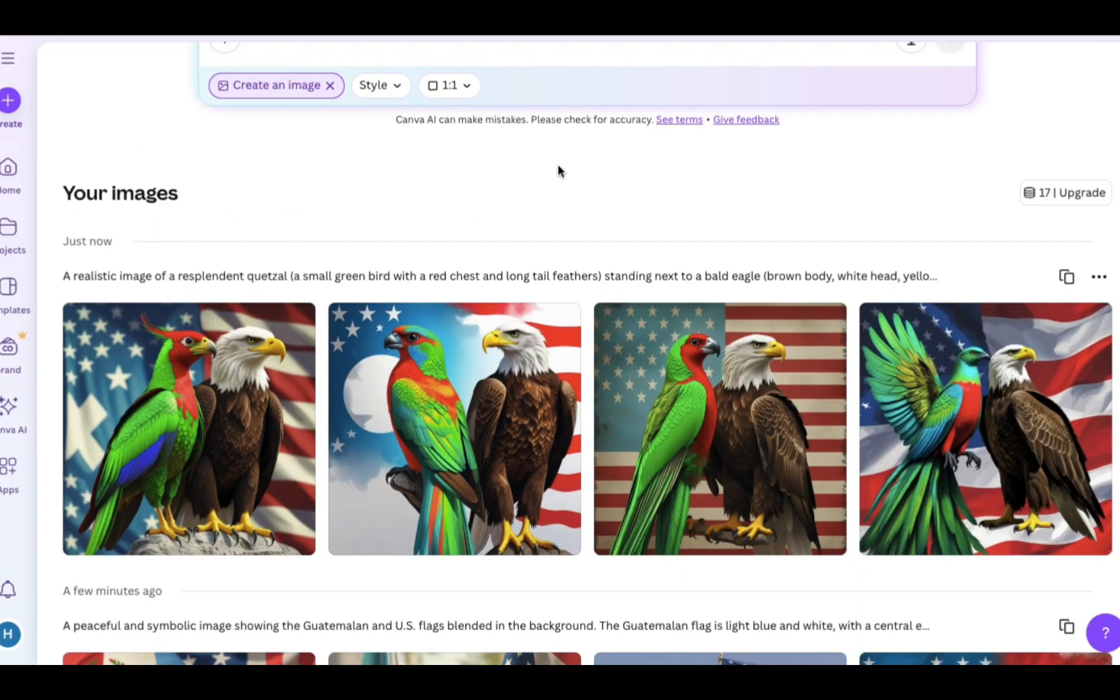
Step: Compare the generated images of the resplendent quetzal beside the bald eagle with the earlier results
scroll(558, 171, down, 1)
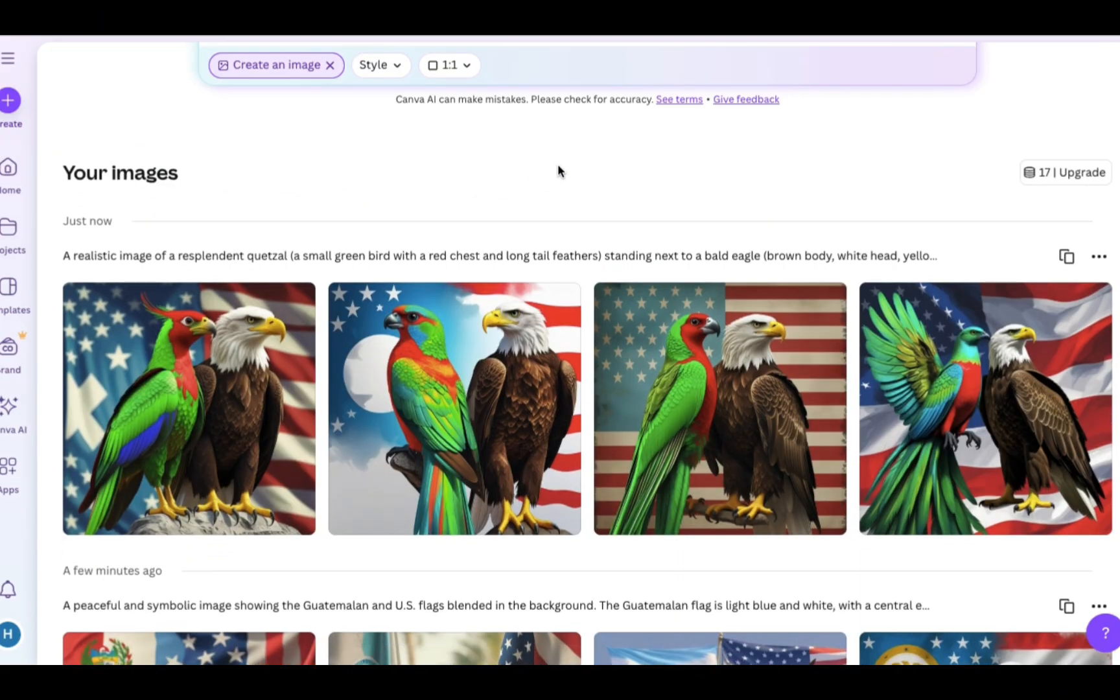
scroll(557, 171, down, 5)
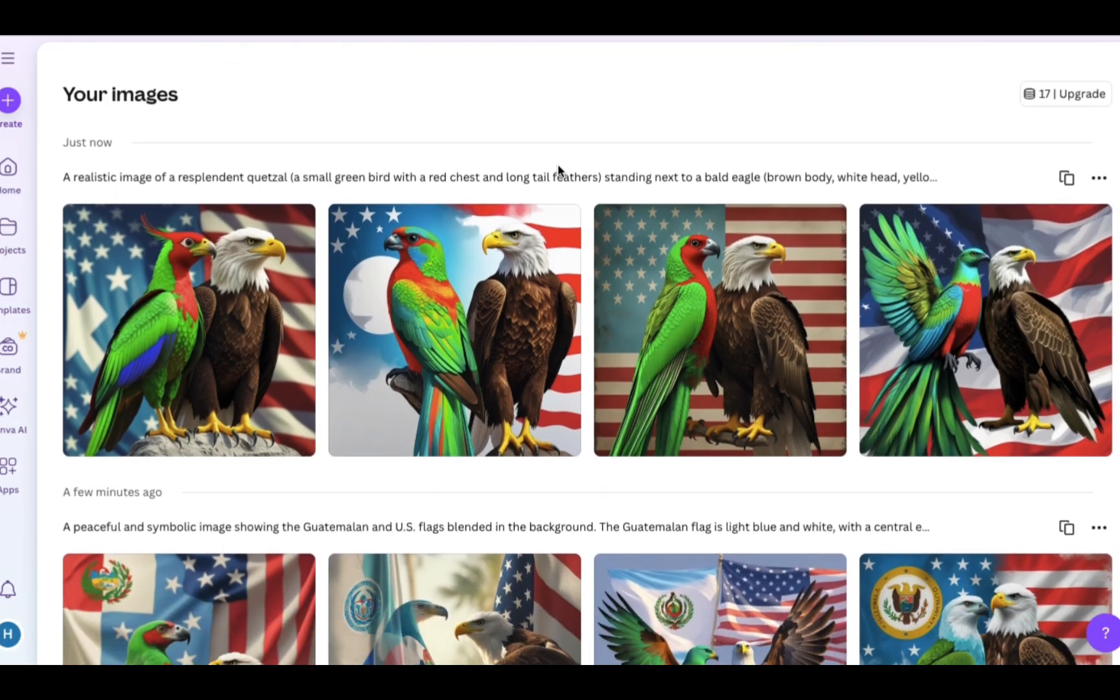
scroll(558, 171, up, 5)
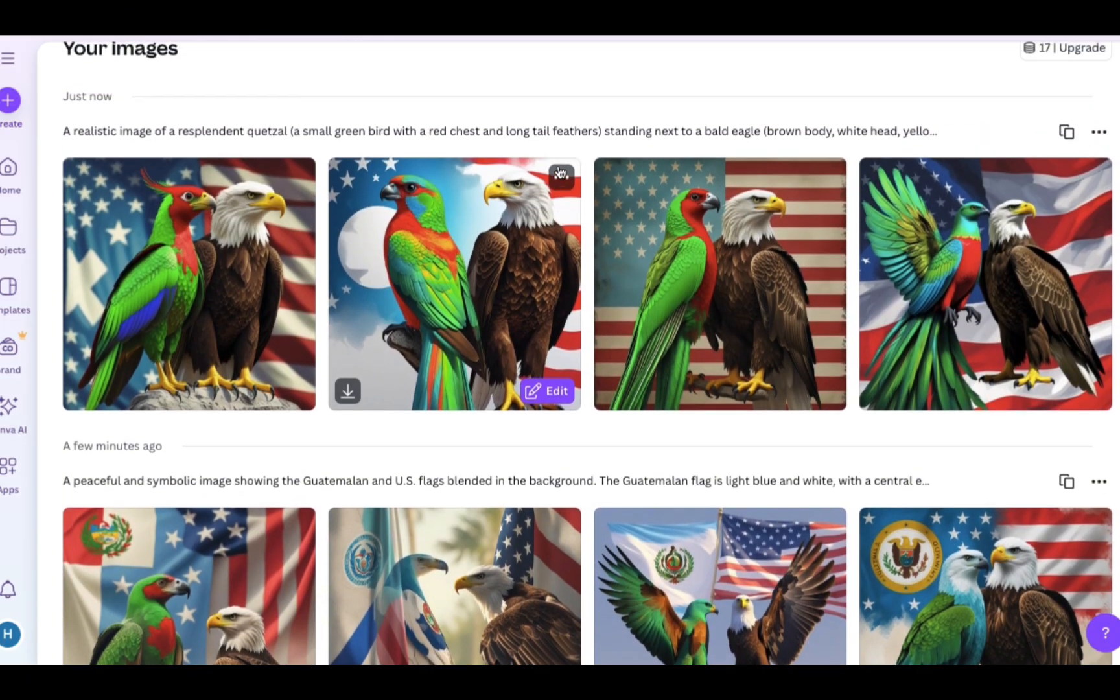
scroll(560, 172, up, 4)
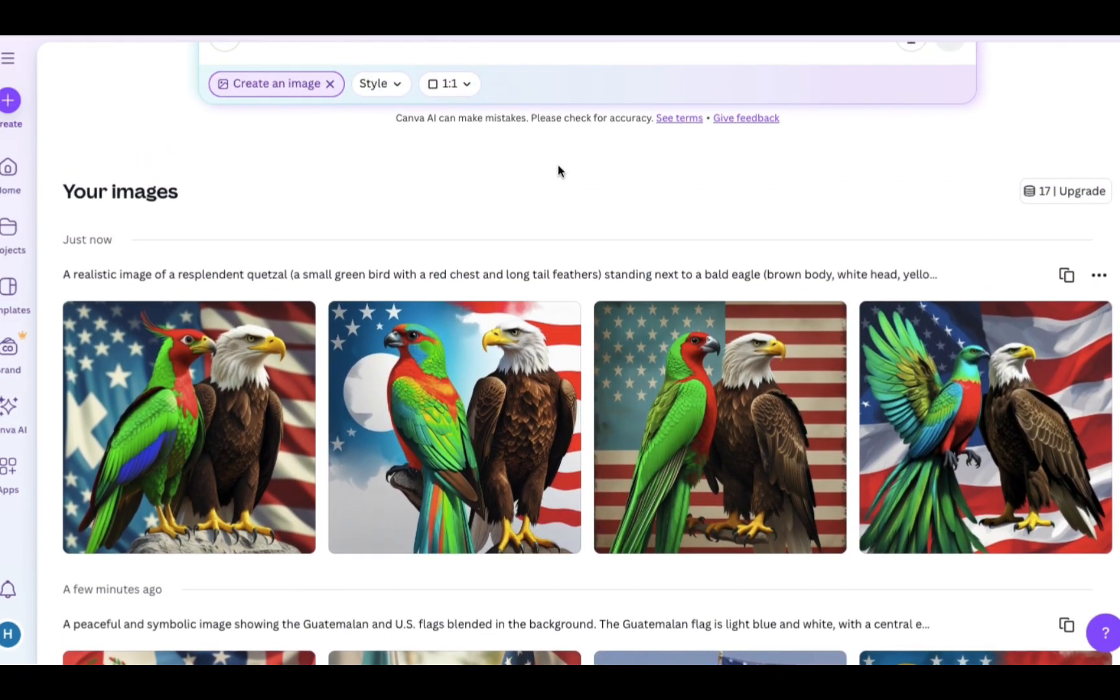
scroll(587, 395, up, 2)
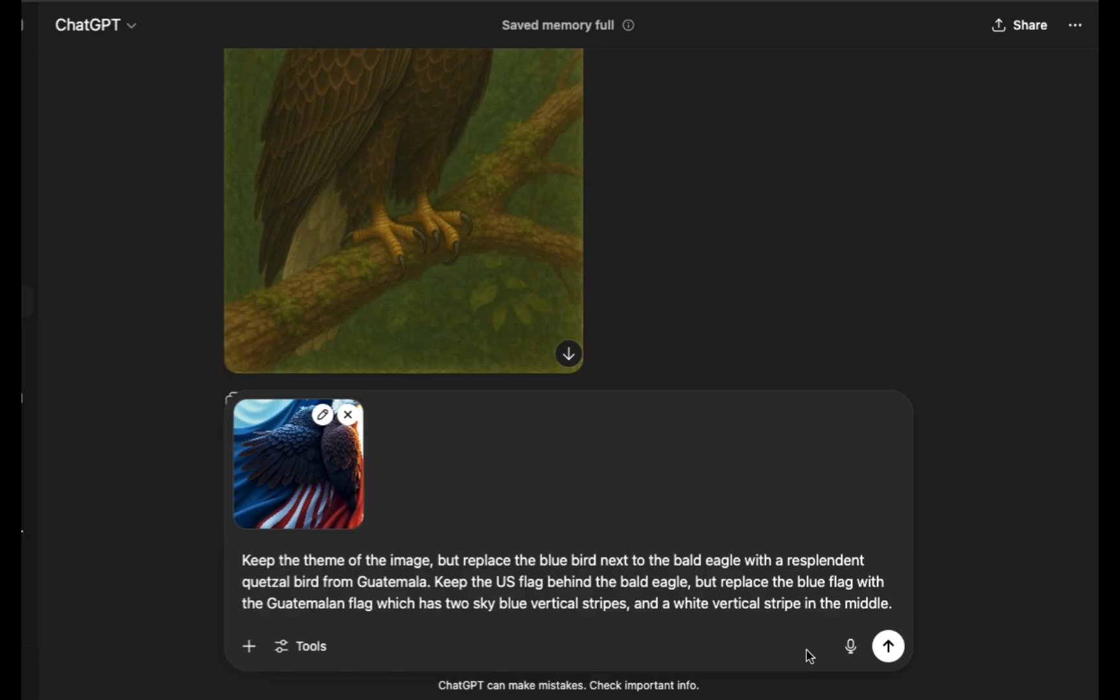
Step: In ChatGPT, submit the request to replace the blue bird with a resplendent quetzal and the blue flag with the Guatemalan flag
key(Return)
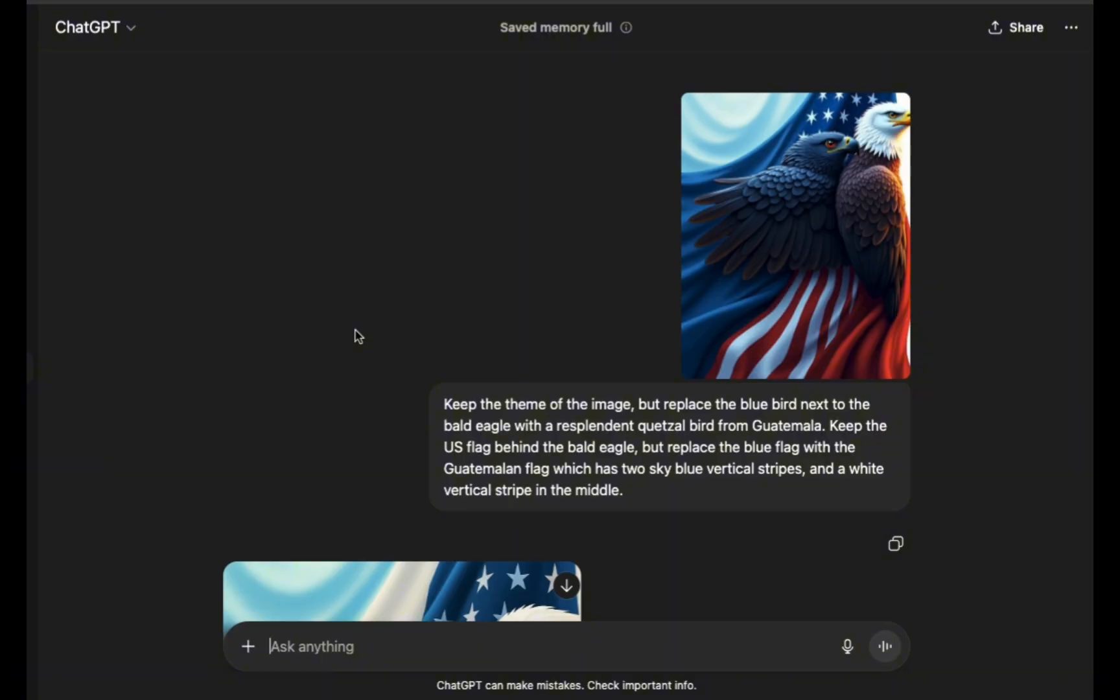
scroll(358, 336, down, 10)
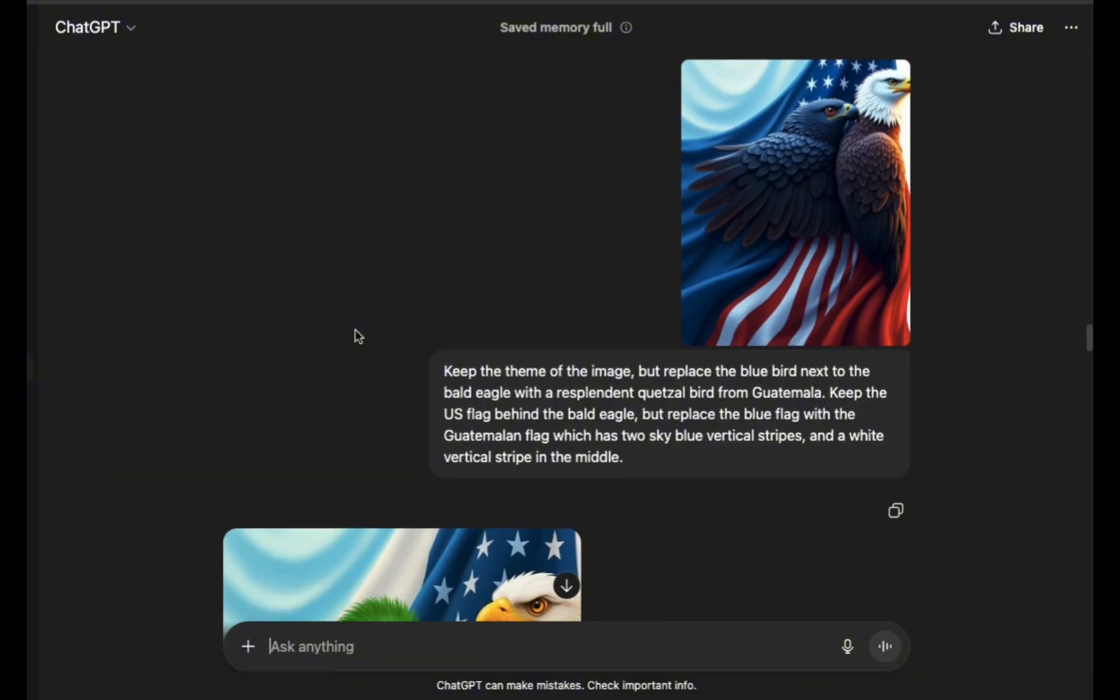
scroll(356, 334, down, 8)
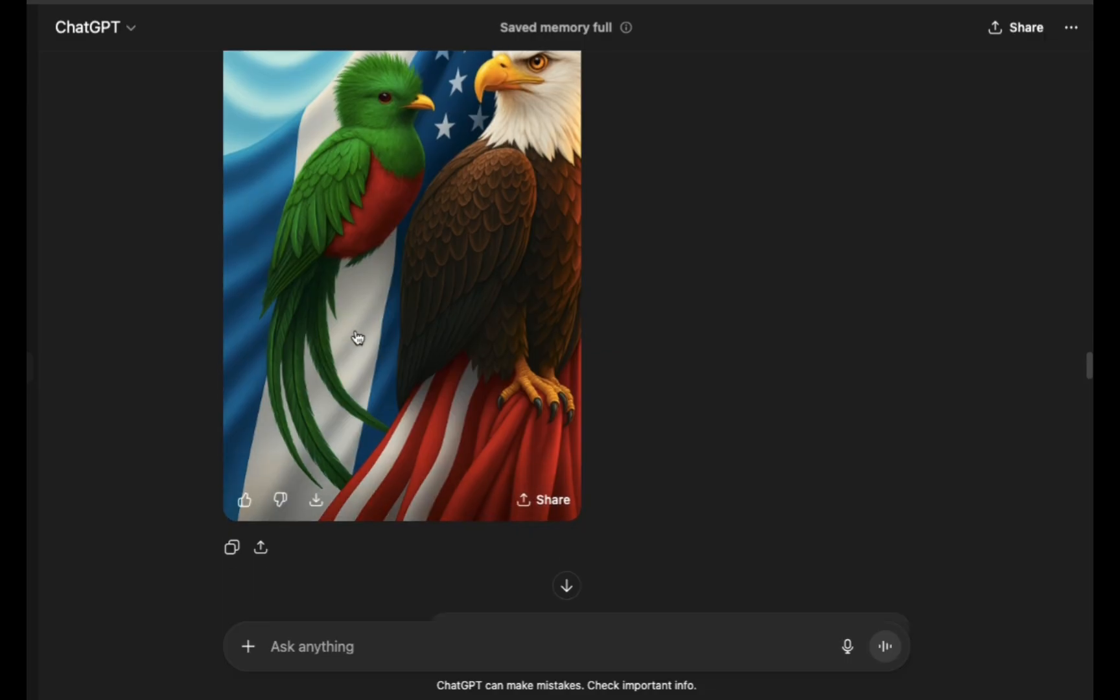
Step: Examine the successive revision prompts and quetzal-and-eagle images through to the version with the requested LIBERTAD scroll text
scroll(357, 337, down, 13)
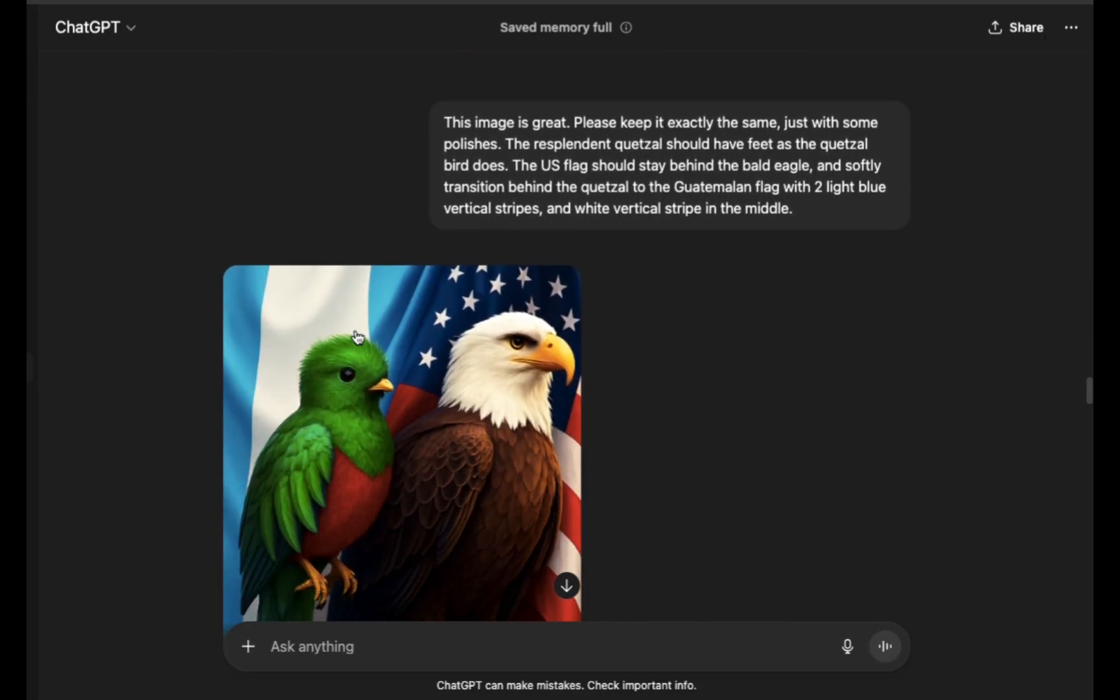
scroll(355, 329, down, 5)
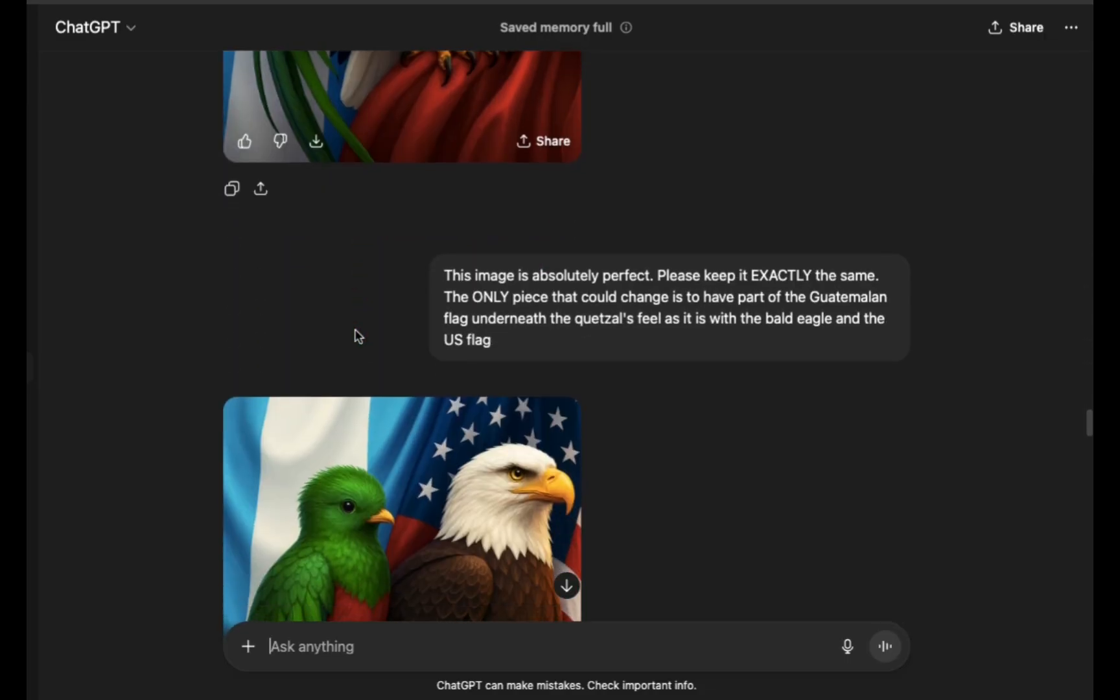
scroll(355, 330, down, 3)
scroll(355, 329, down, 8)
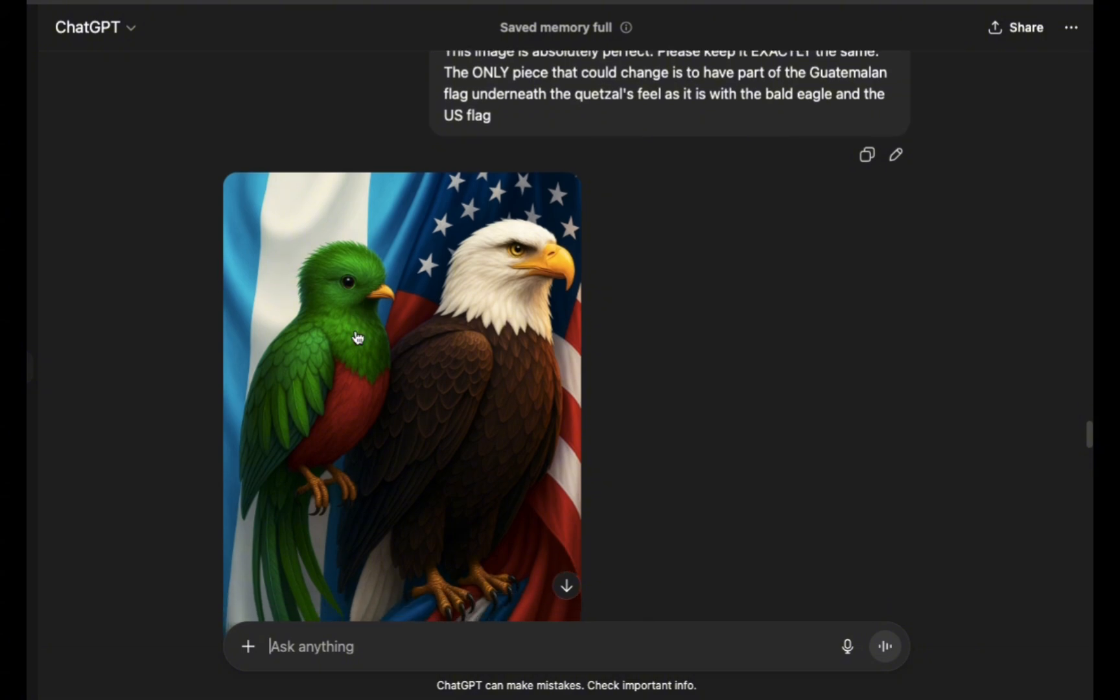
scroll(357, 337, down, 11)
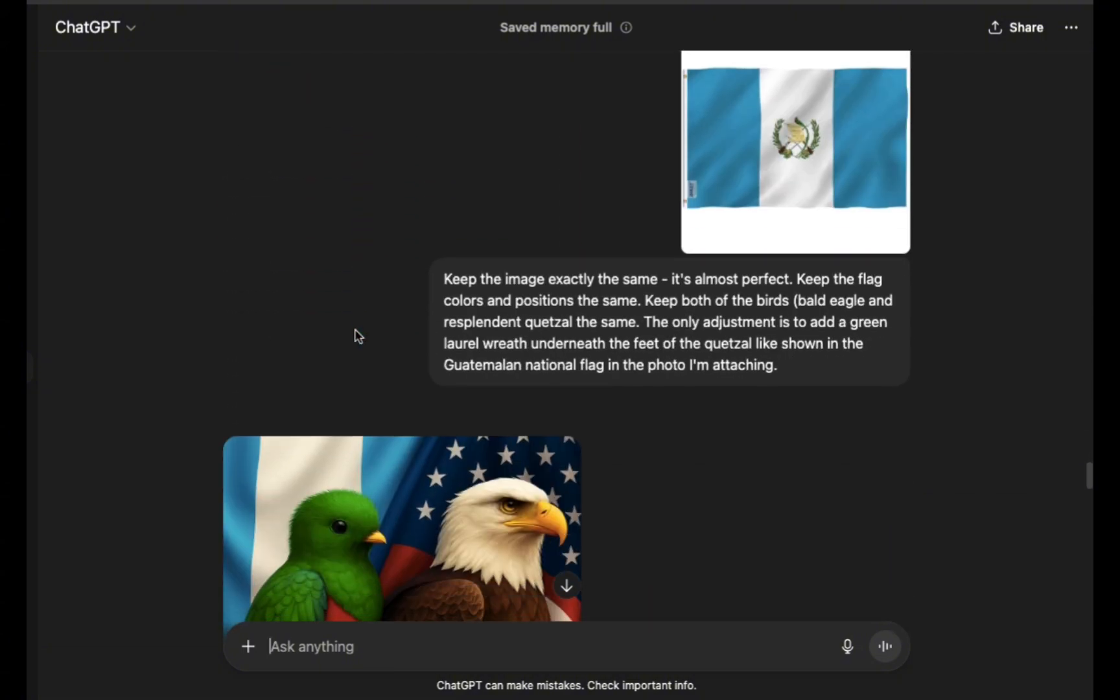
scroll(358, 337, down, 20)
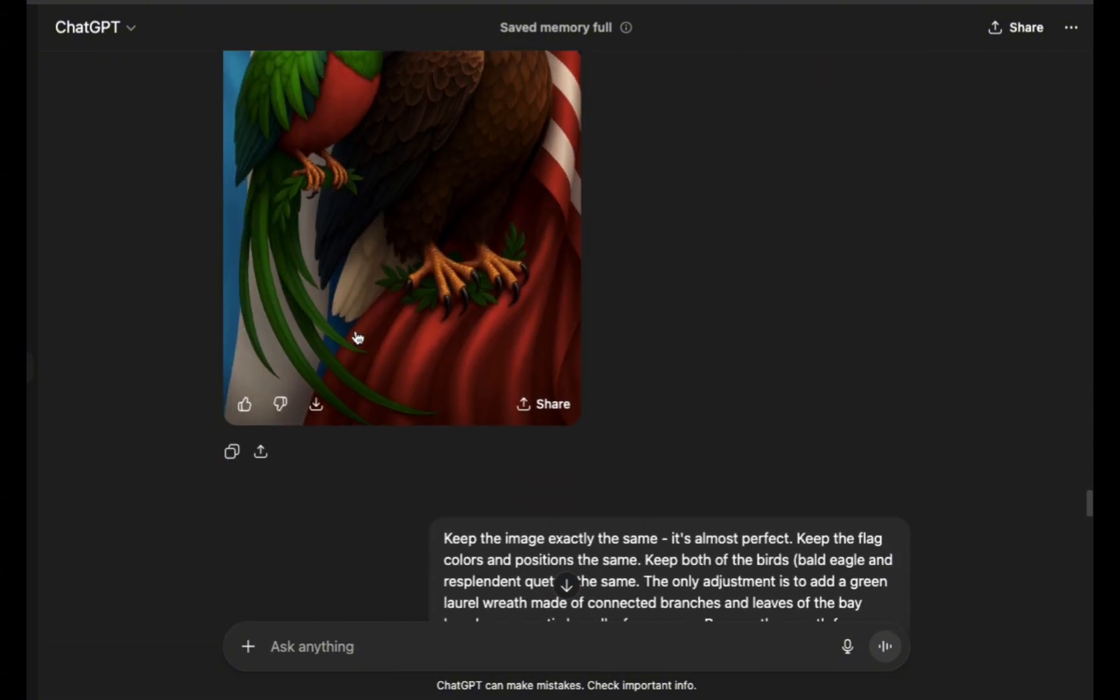
scroll(357, 337, down, 7)
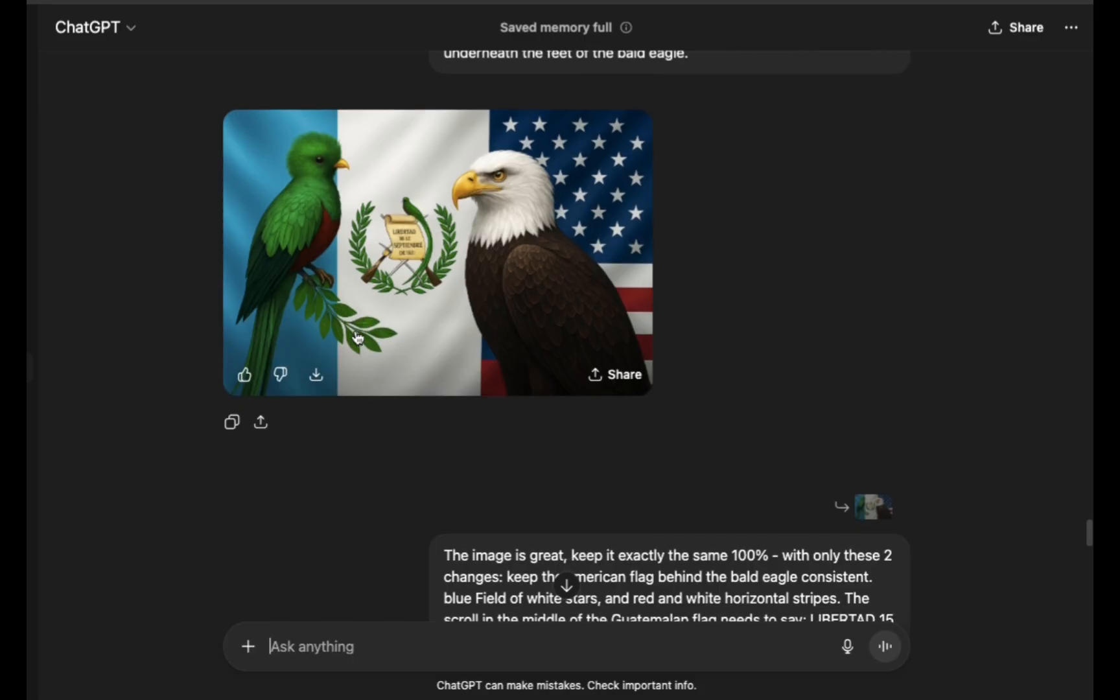
scroll(358, 337, down, 16)
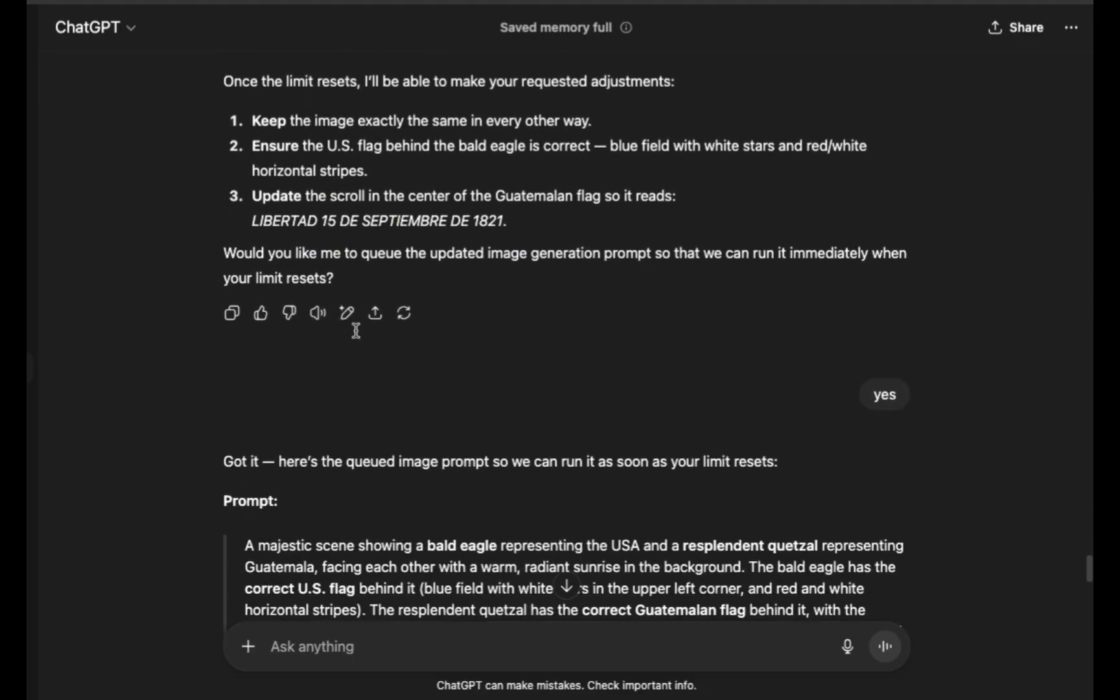
scroll(357, 337, down, 10)
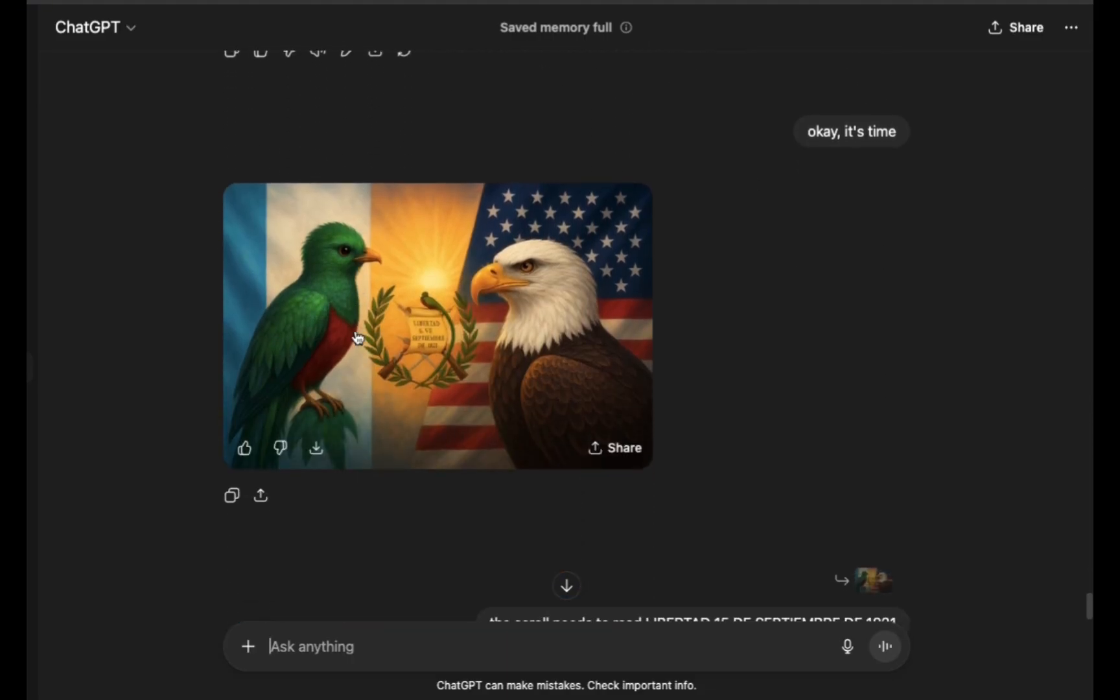
scroll(357, 337, down, 5)
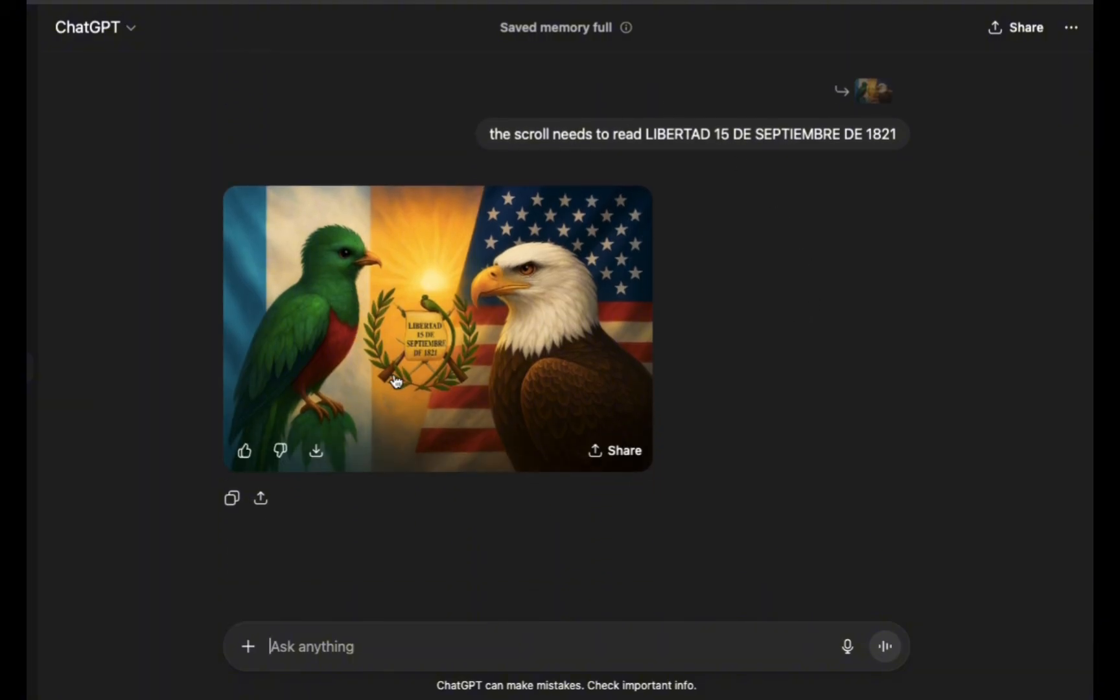
click(667, 413)
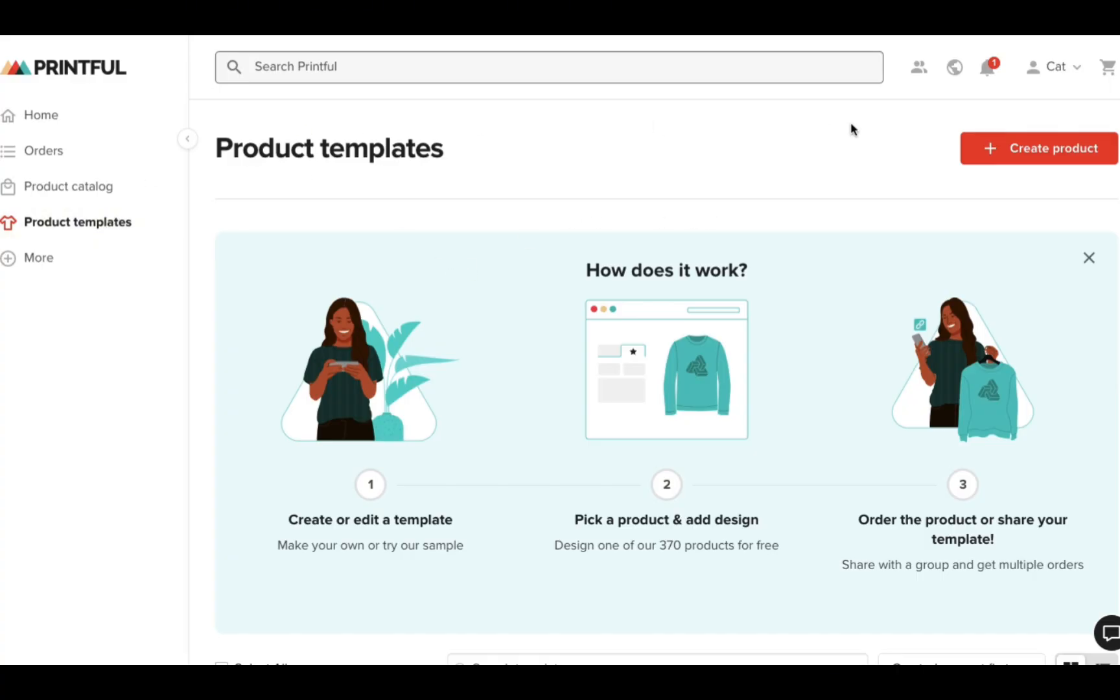
Step: In Printful, start creating a product and browse the Home & living category
click(1028, 155)
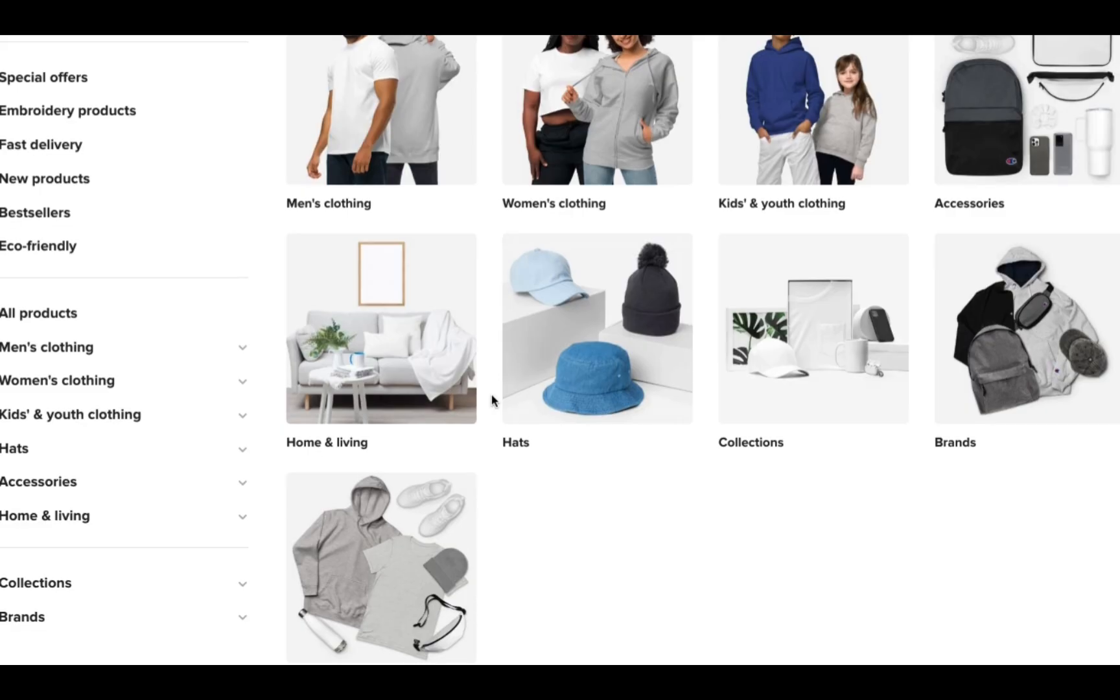
scroll(492, 397, down, 1)
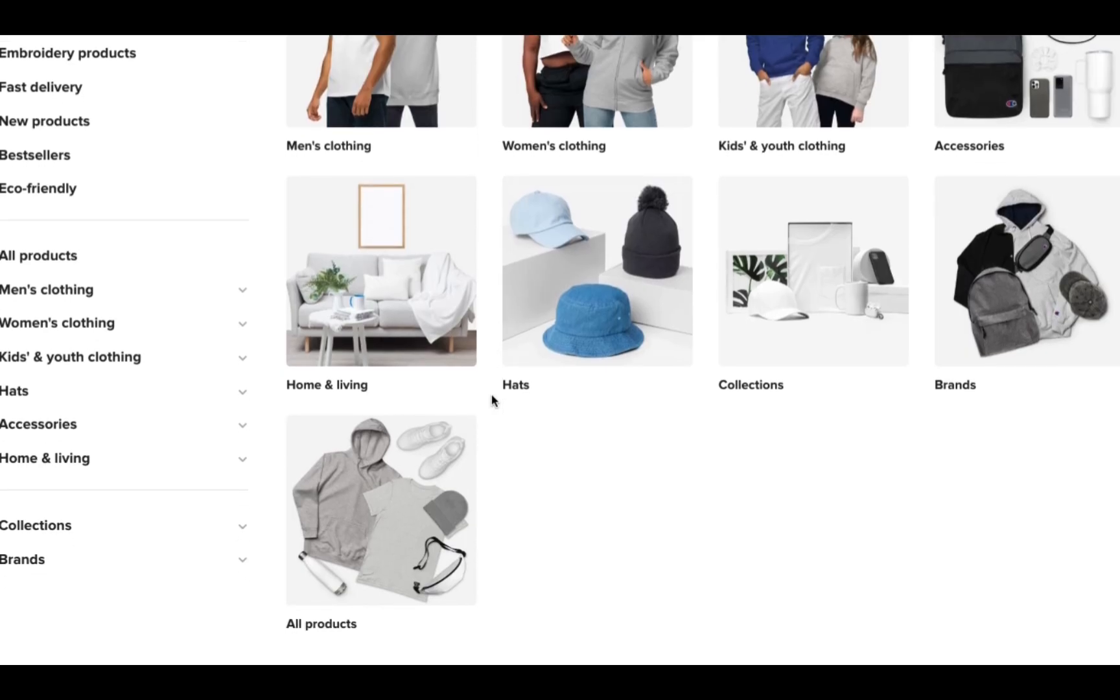
click(430, 316)
scroll(558, 360, up, 1)
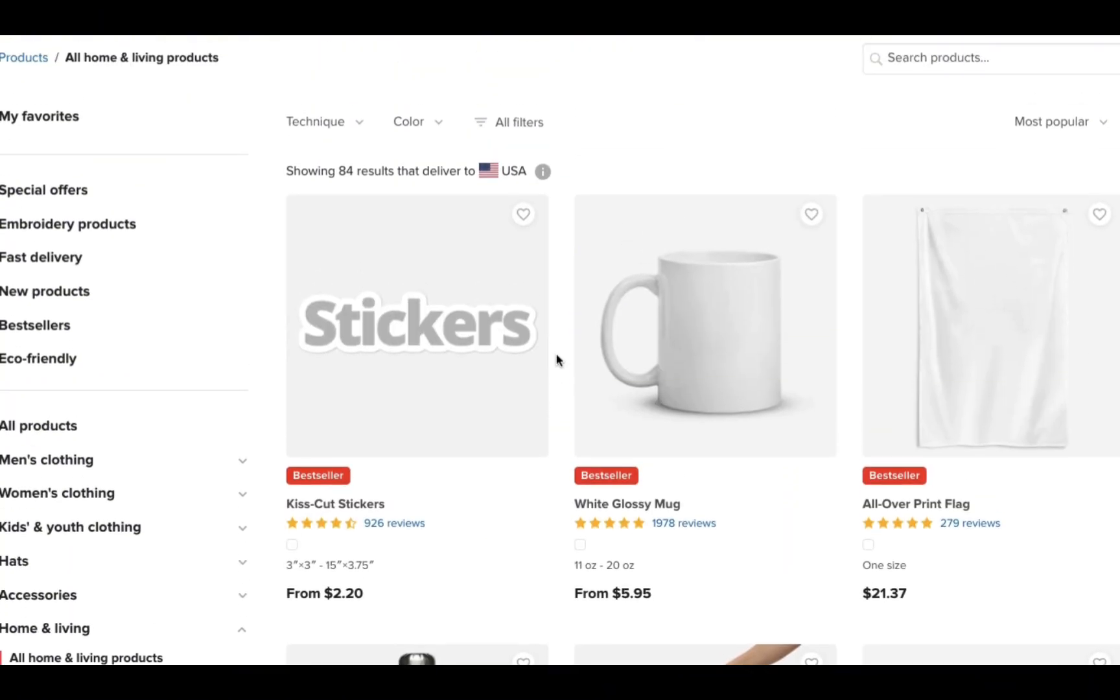
scroll(558, 361, down, 1)
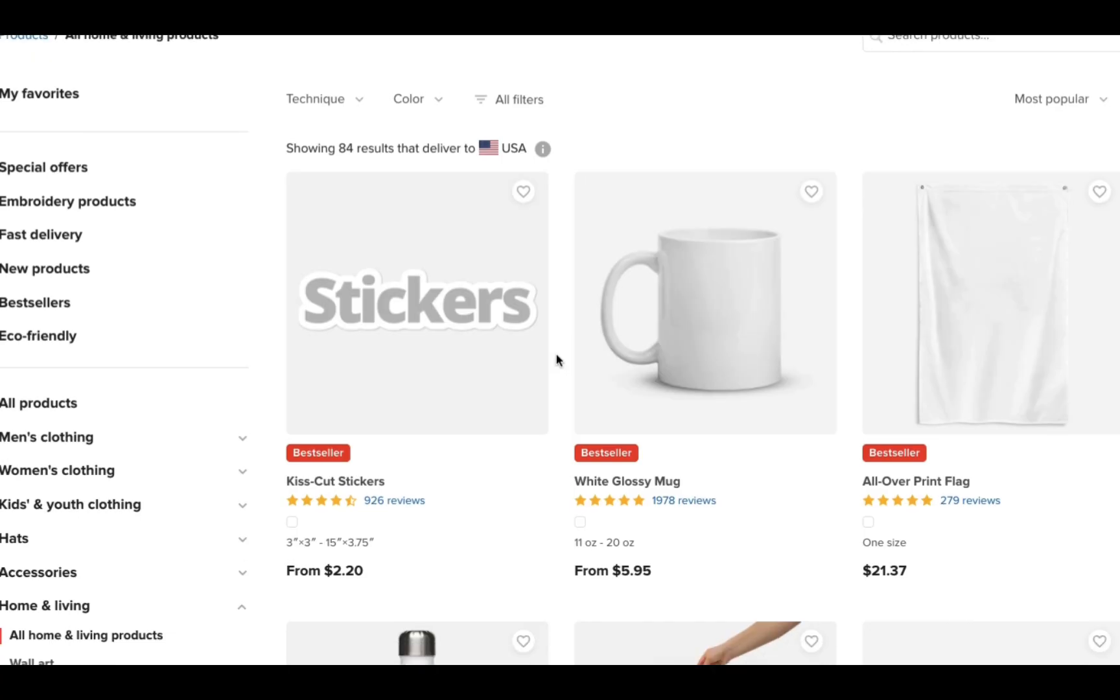
Step: Look through the Home & living products for an item suited to the quetzal-and-eagle artwork
scroll(558, 360, down, 1)
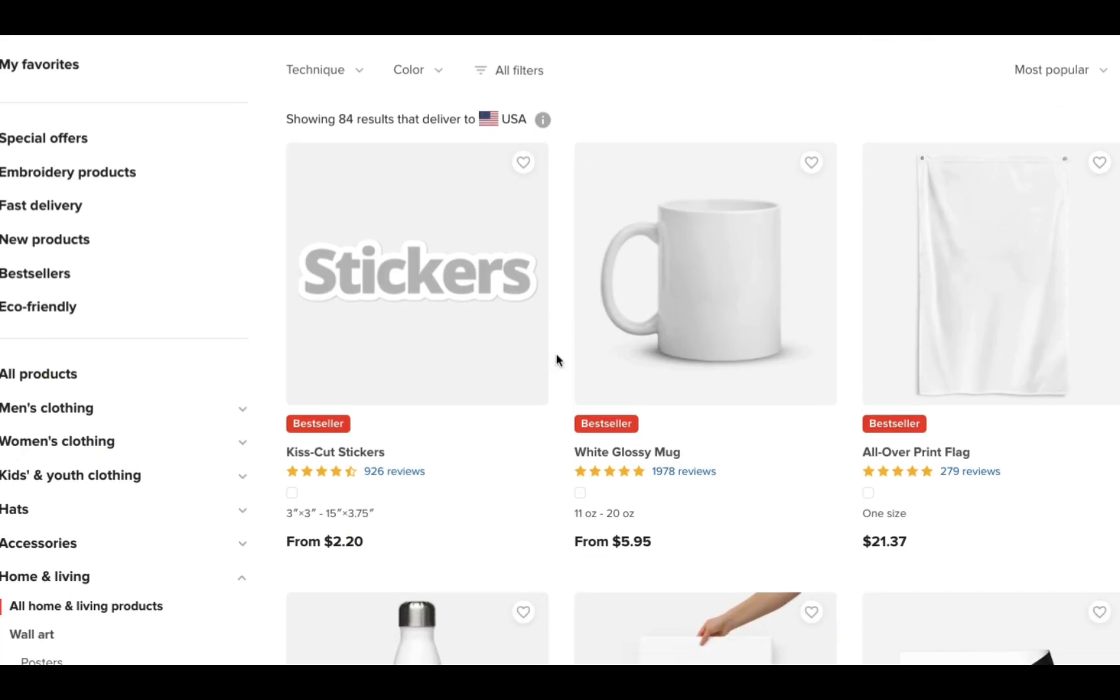
scroll(557, 361, down, 1)
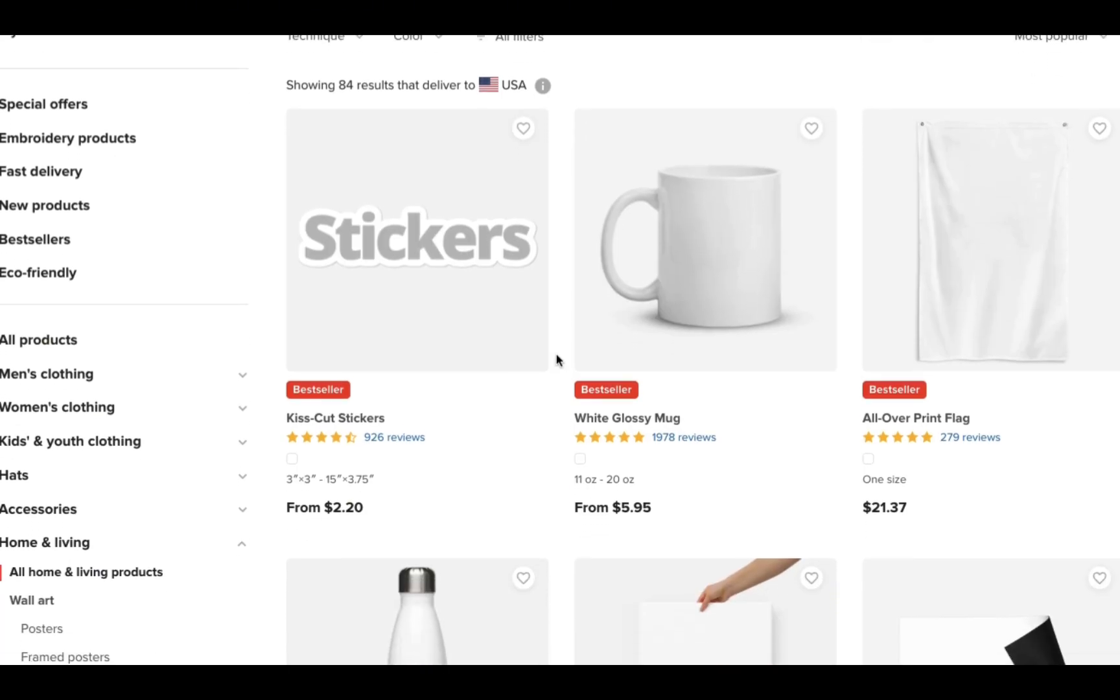
scroll(557, 360, down, 1)
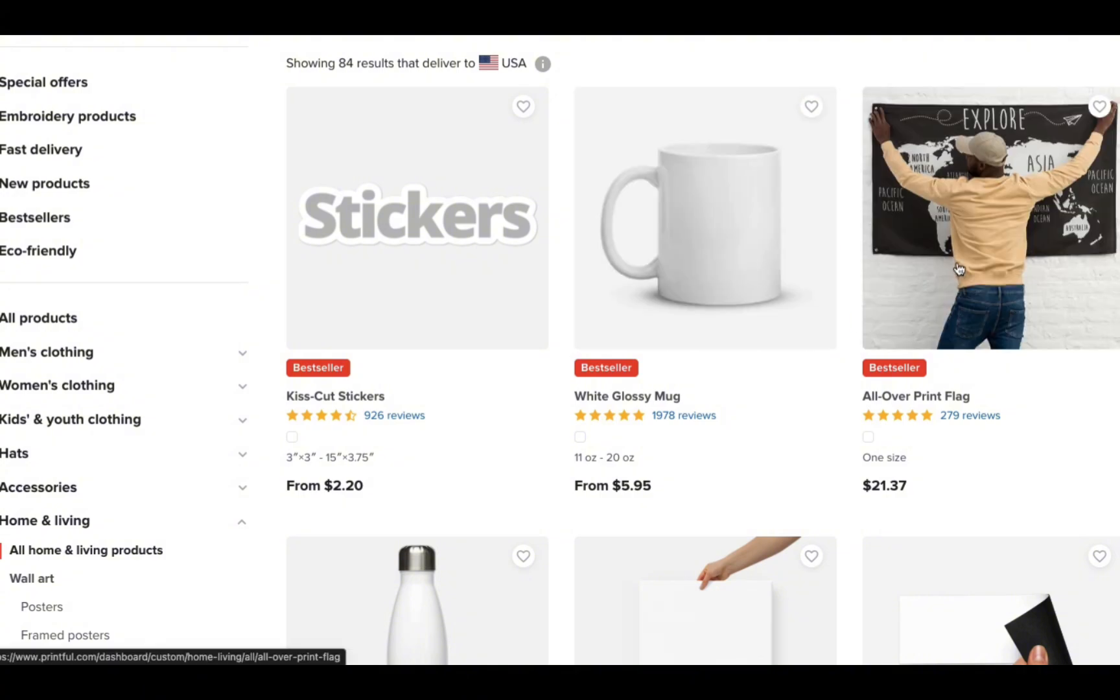
scroll(1003, 447, down, 2)
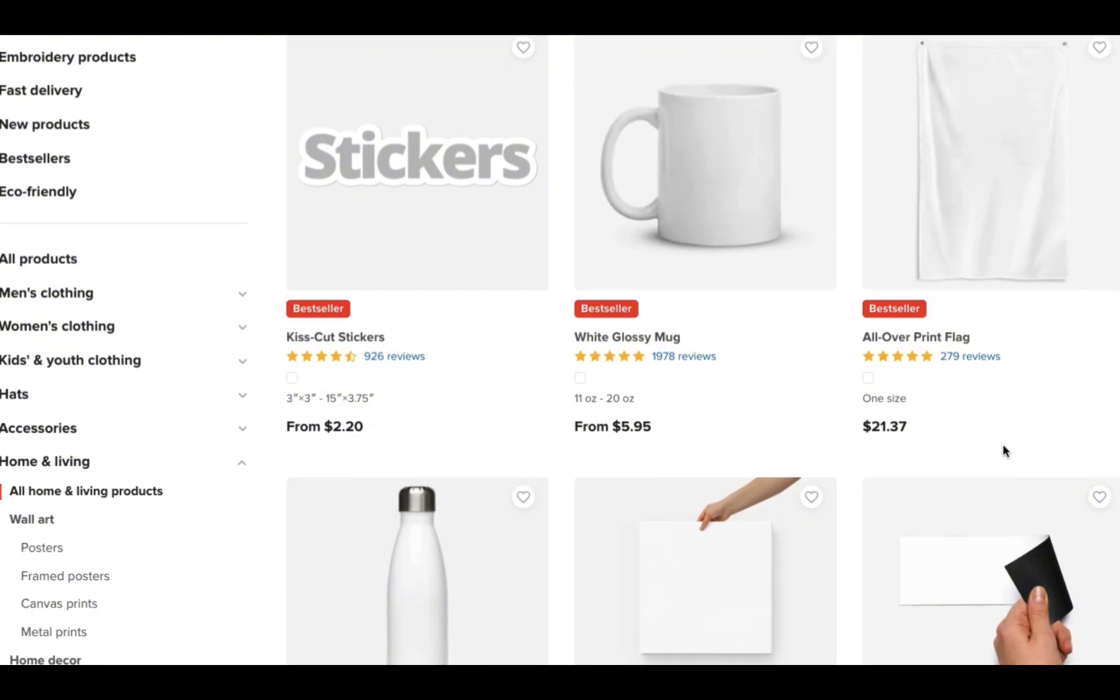
scroll(1004, 450, down, 2)
scroll(837, 475, down, 5)
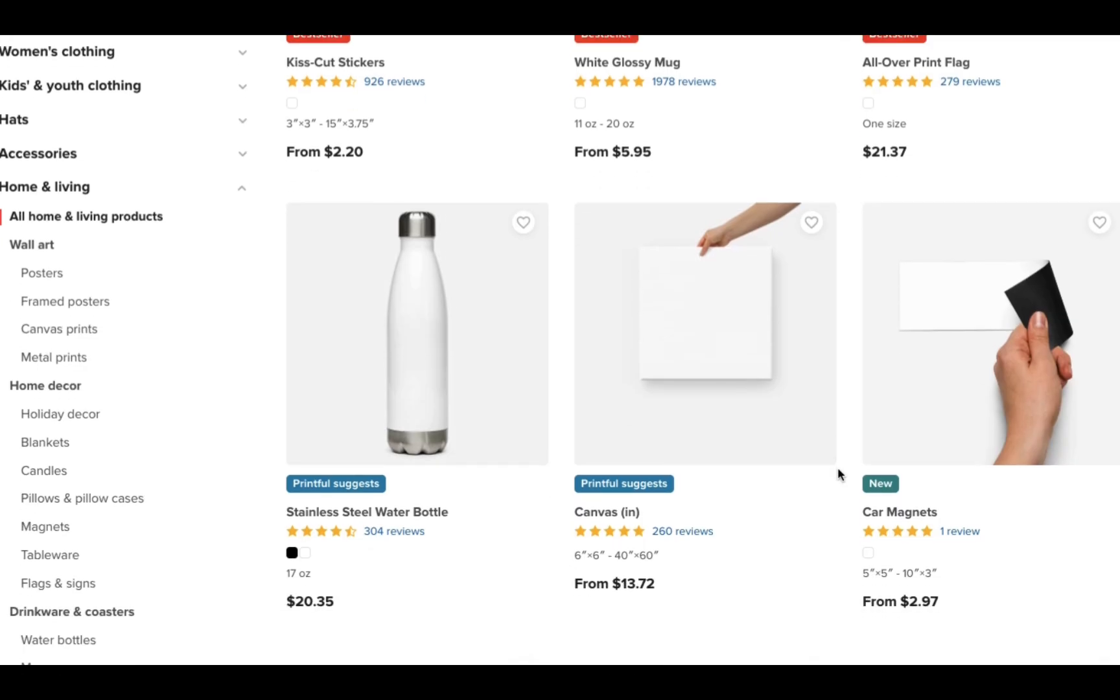
scroll(834, 525, down, 1)
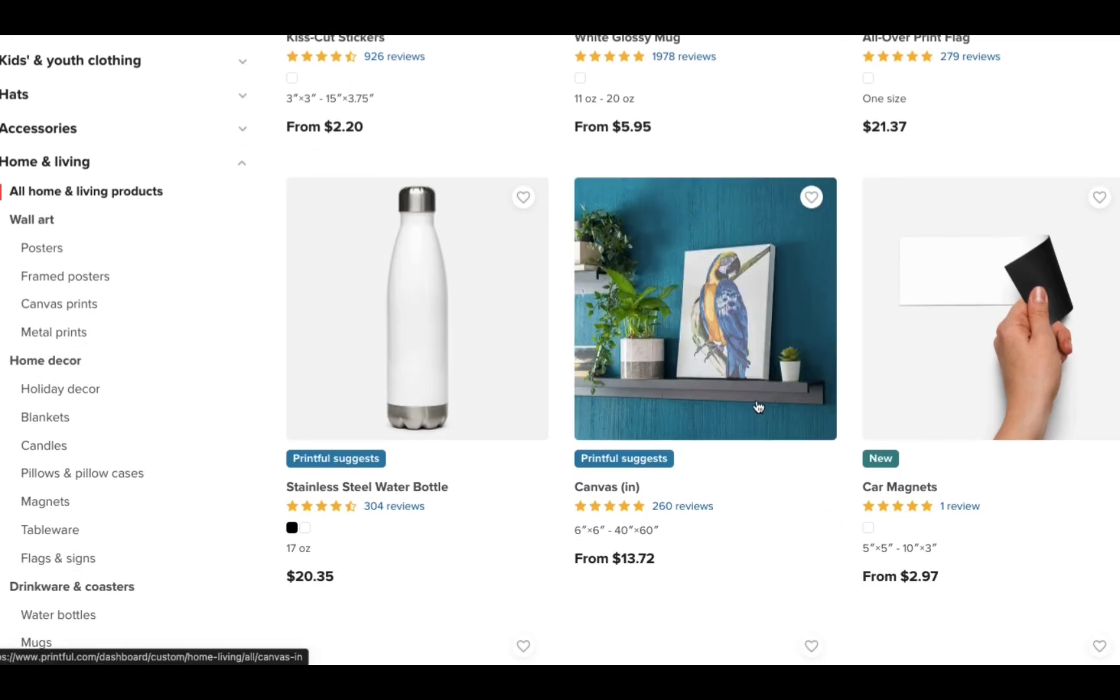
scroll(796, 532, up, 10)
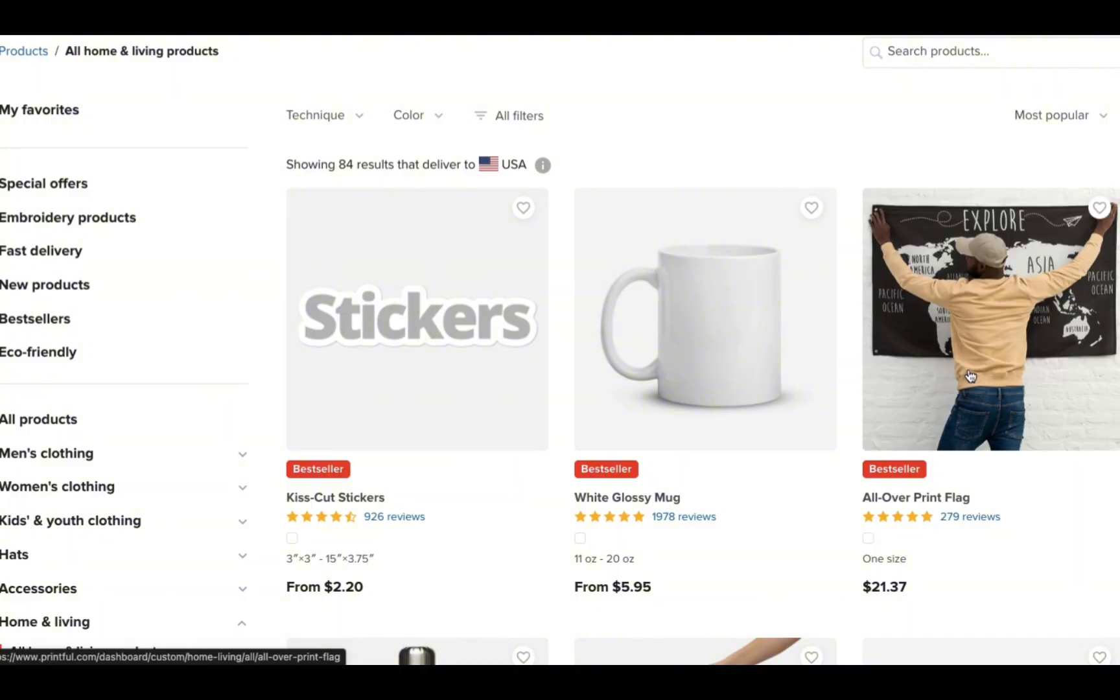
Step: Choose the All-Over Print Flag and place the downloaded ChatGPT Image Aug 12 PNG on it as the design
click(971, 377)
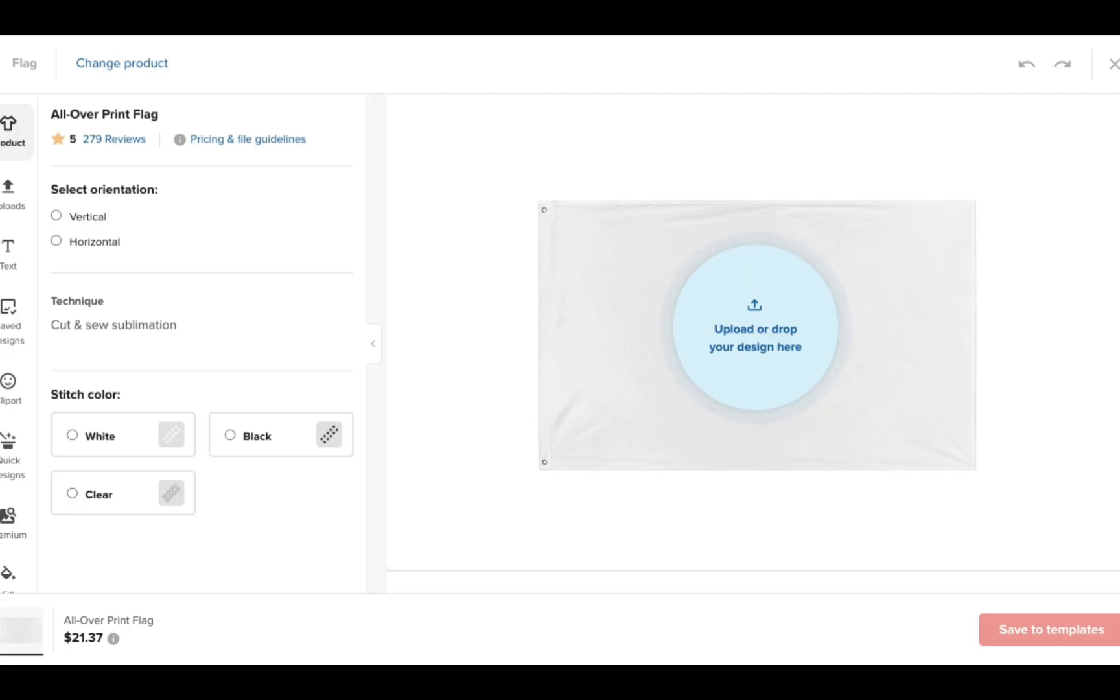
click(1073, 32)
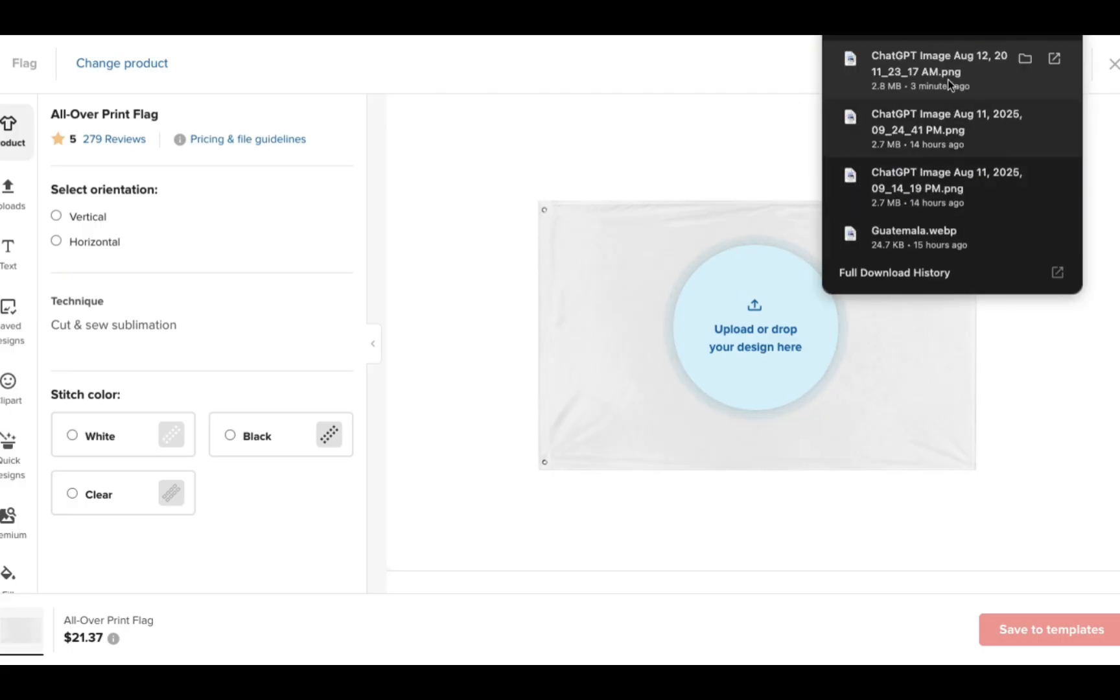
drag(937, 85, 775, 256)
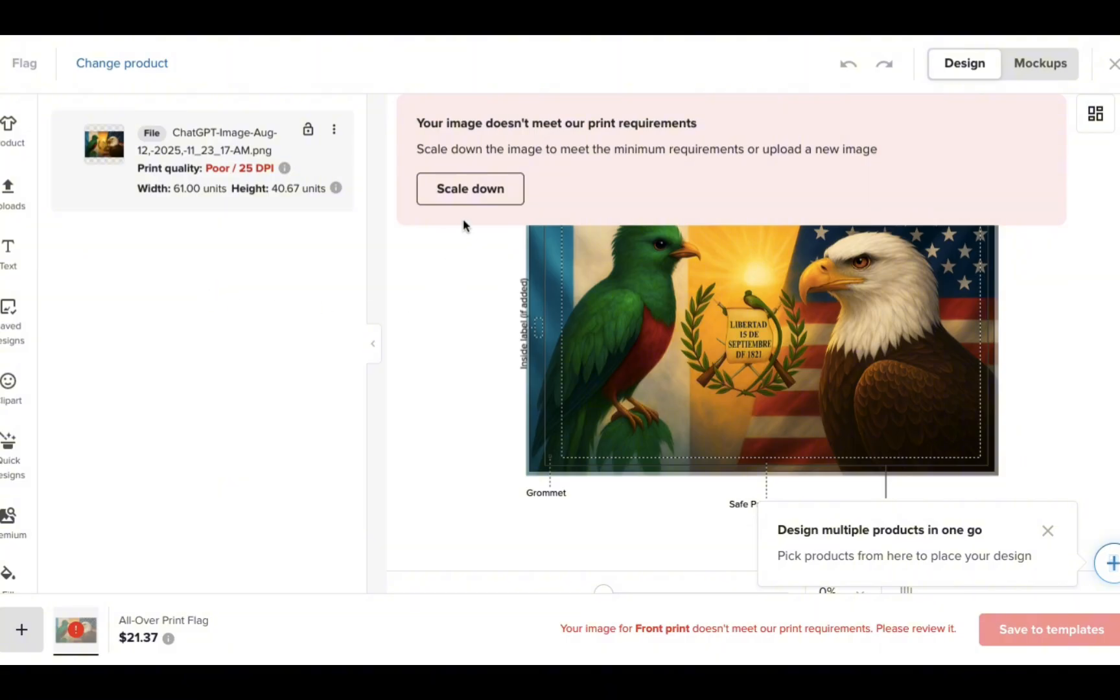
Step: Scale the artwork down to meet the flag's print requirements and try enlarging it slightly inside the print area
click(473, 189)
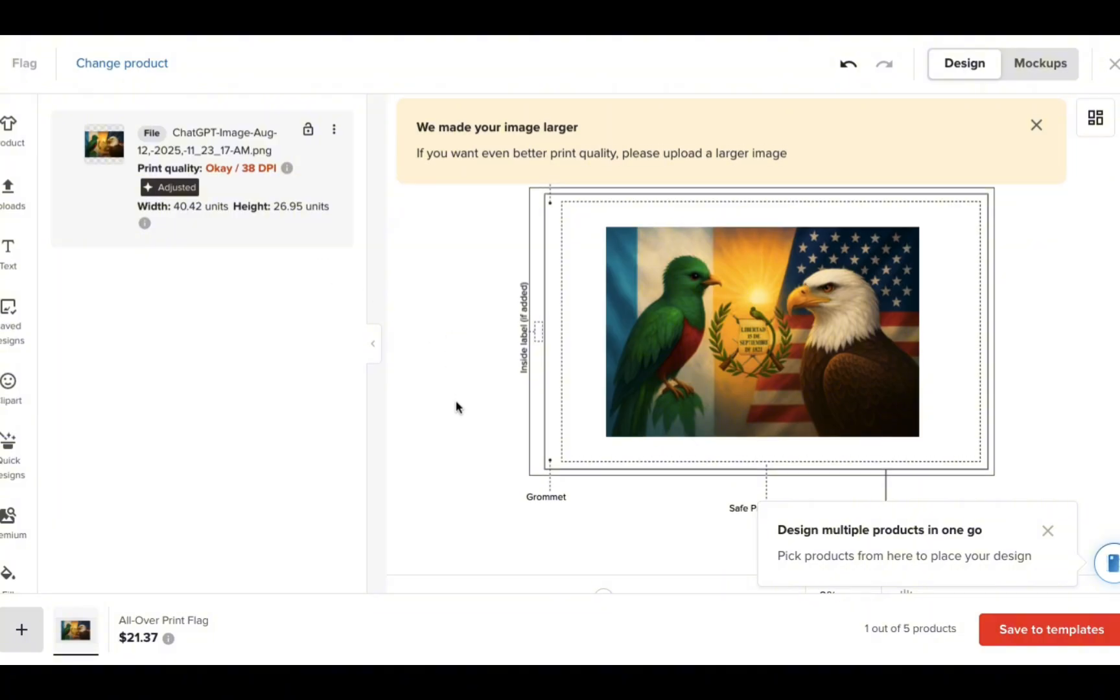
scroll(455, 400, up, 1)
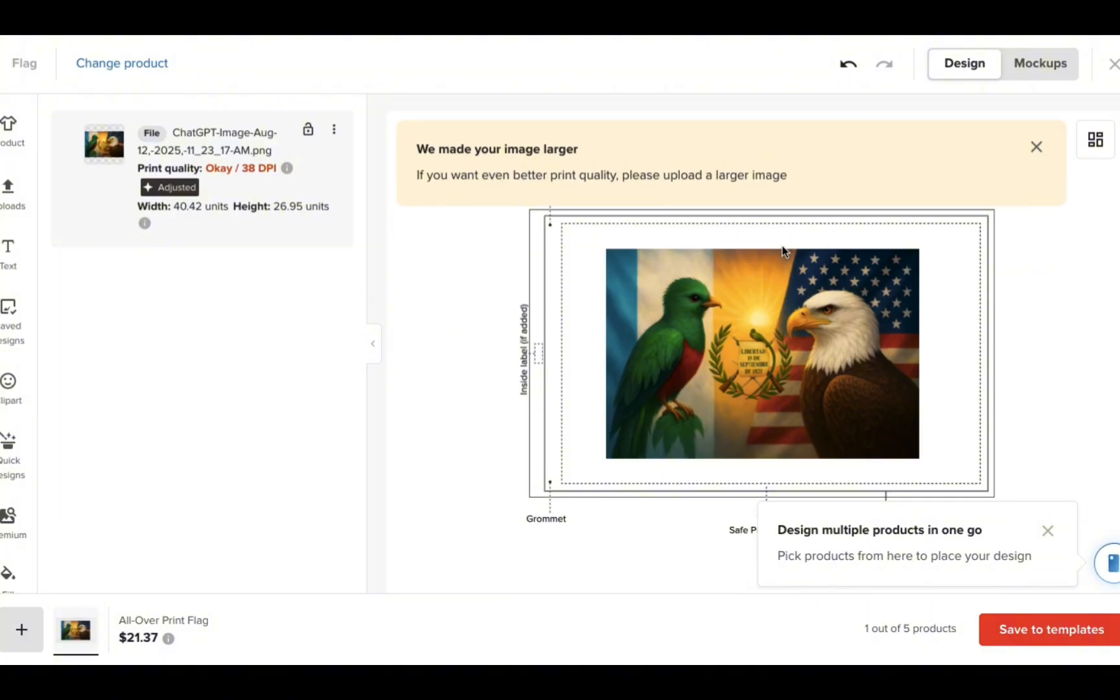
click(1036, 148)
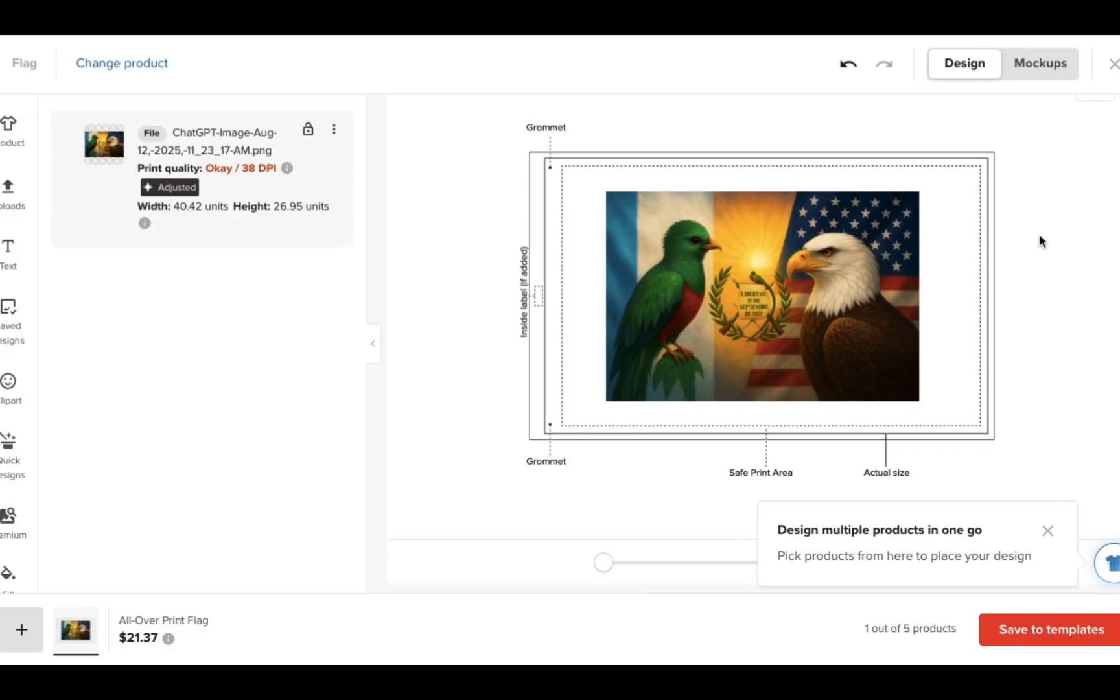
click(833, 321)
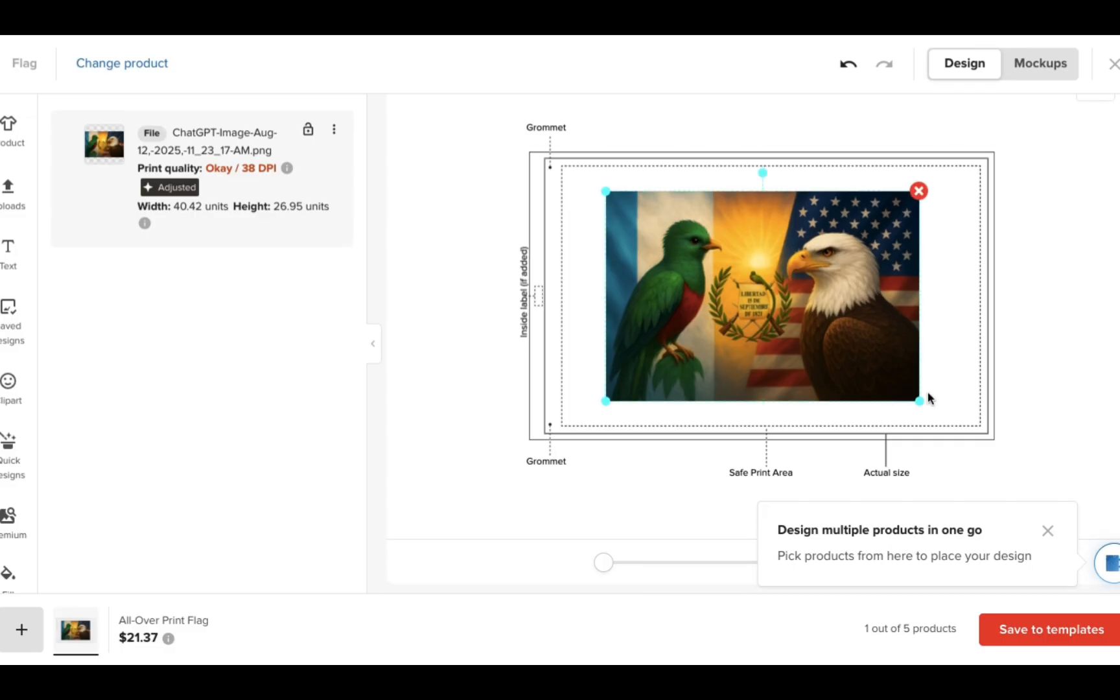
drag(919, 402, 953, 404)
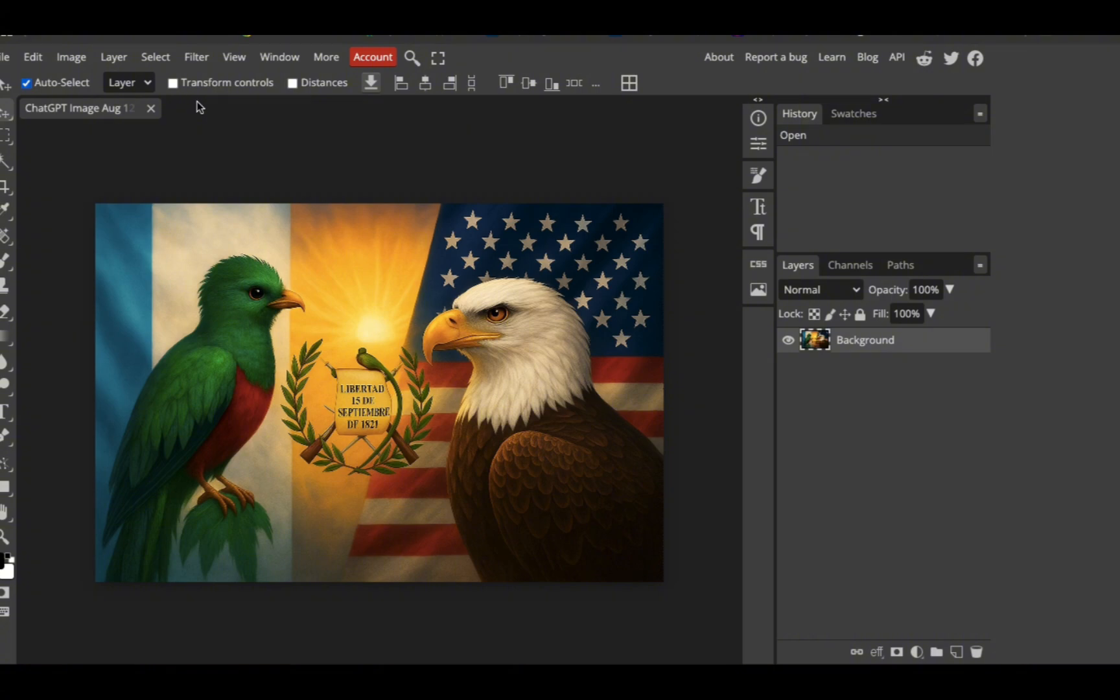
Step: In Photopea, resize the quetzal-and-eagle image to 9150 × 5700 pixels at 150 DPI and bring up the export options
click(31, 59)
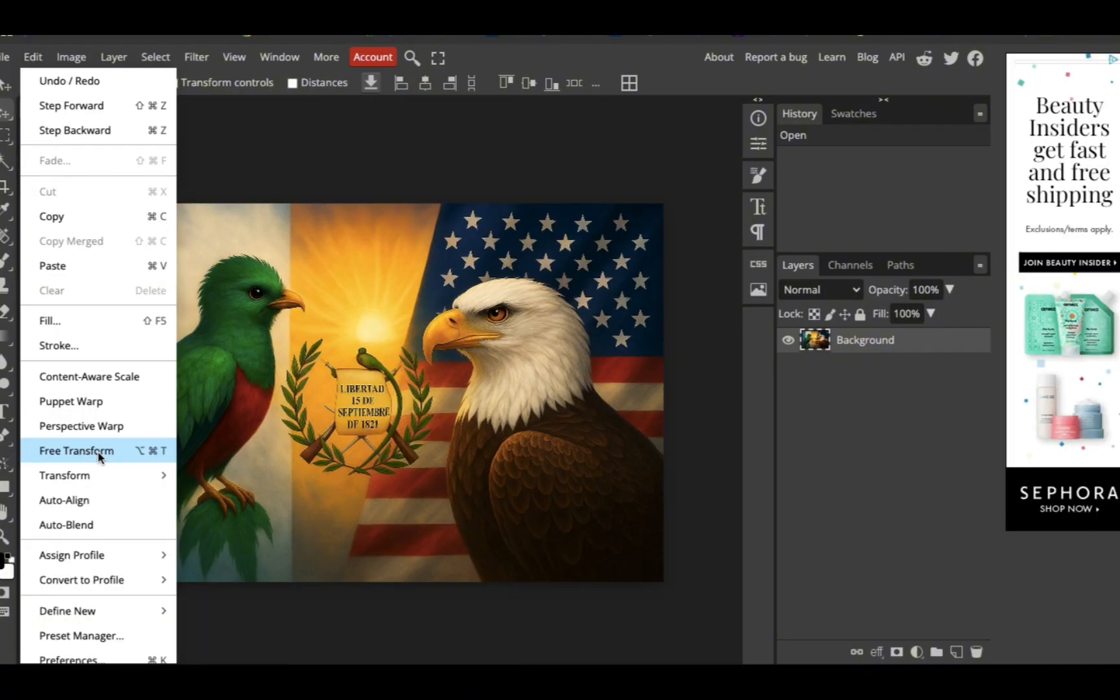
click(72, 62)
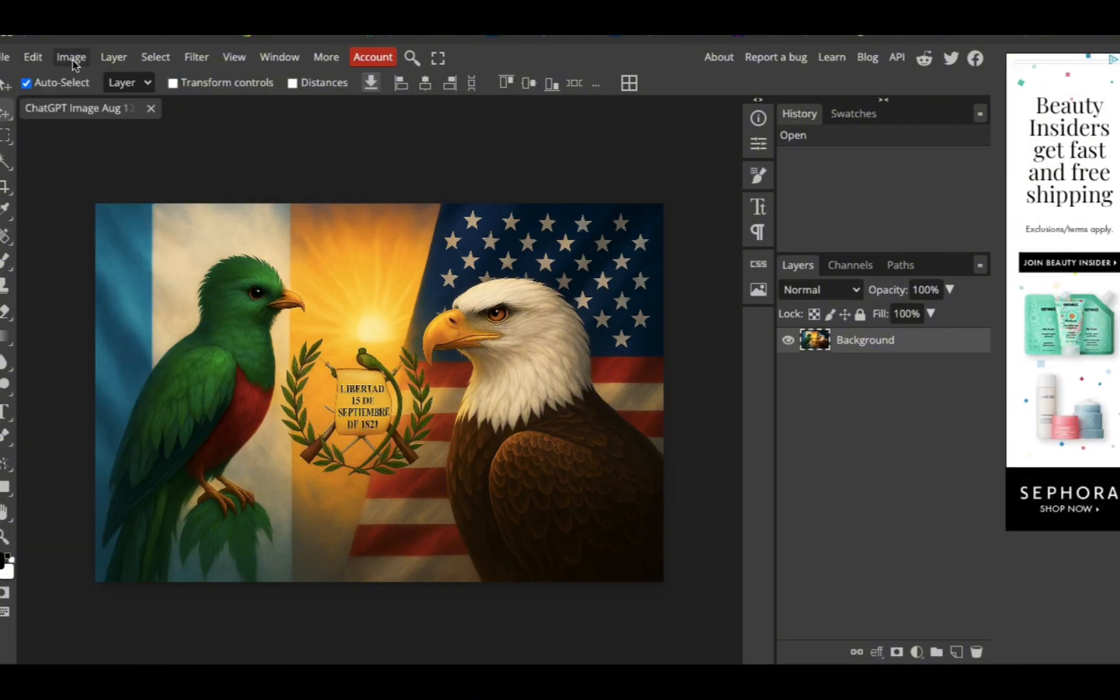
click(72, 59)
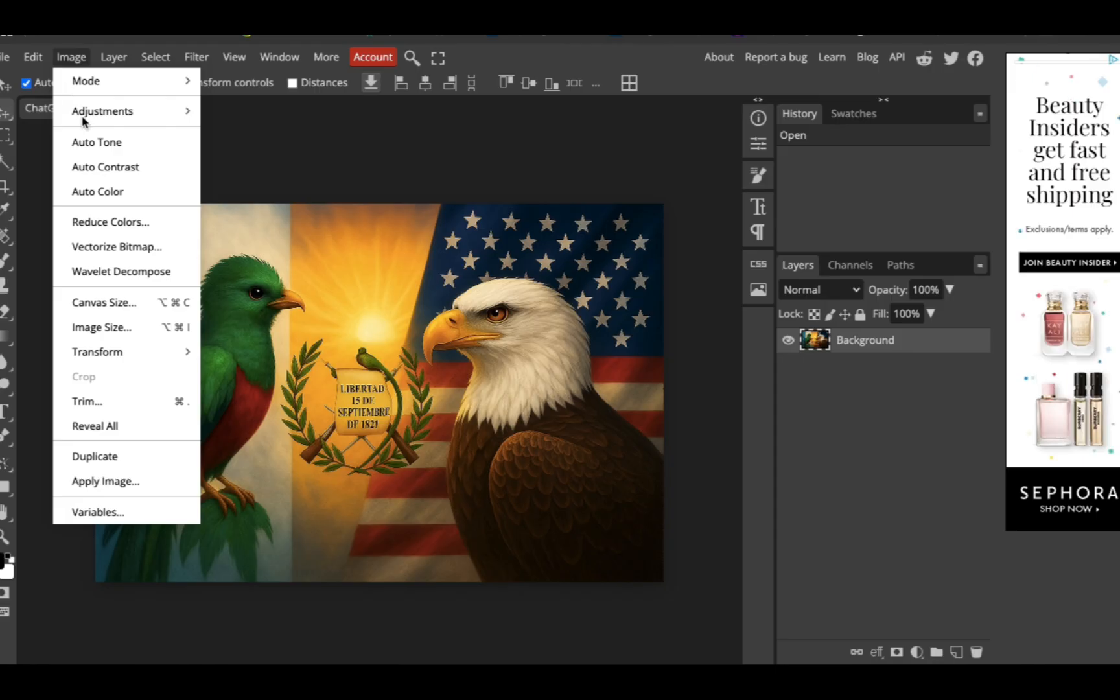
click(102, 327)
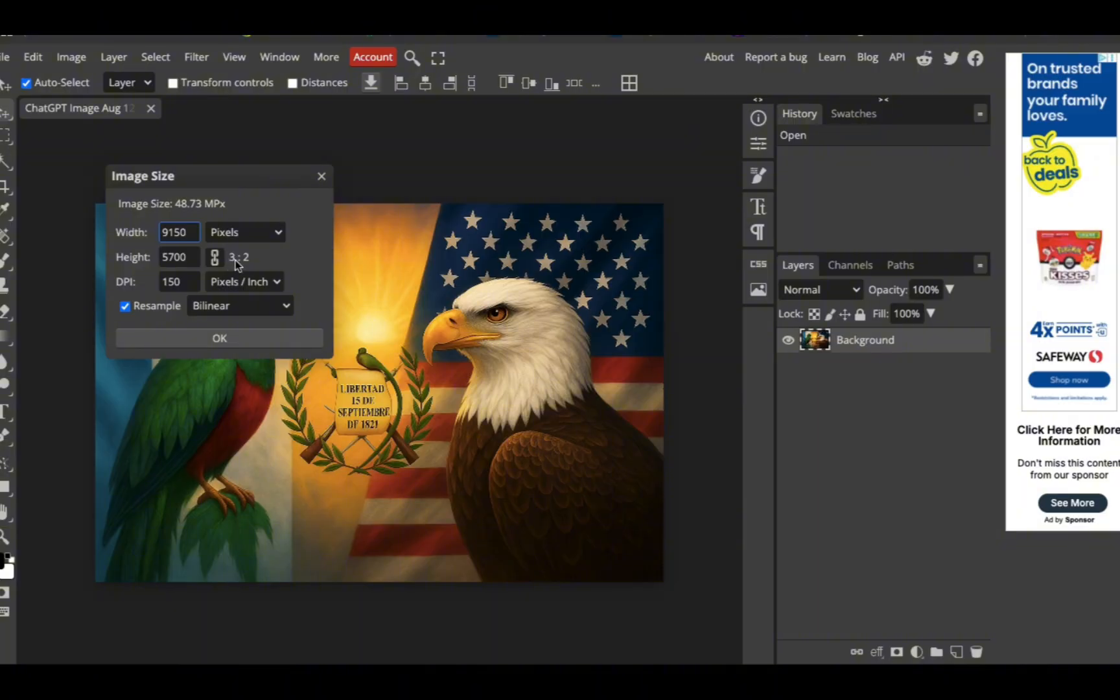
click(222, 339)
click(4, 59)
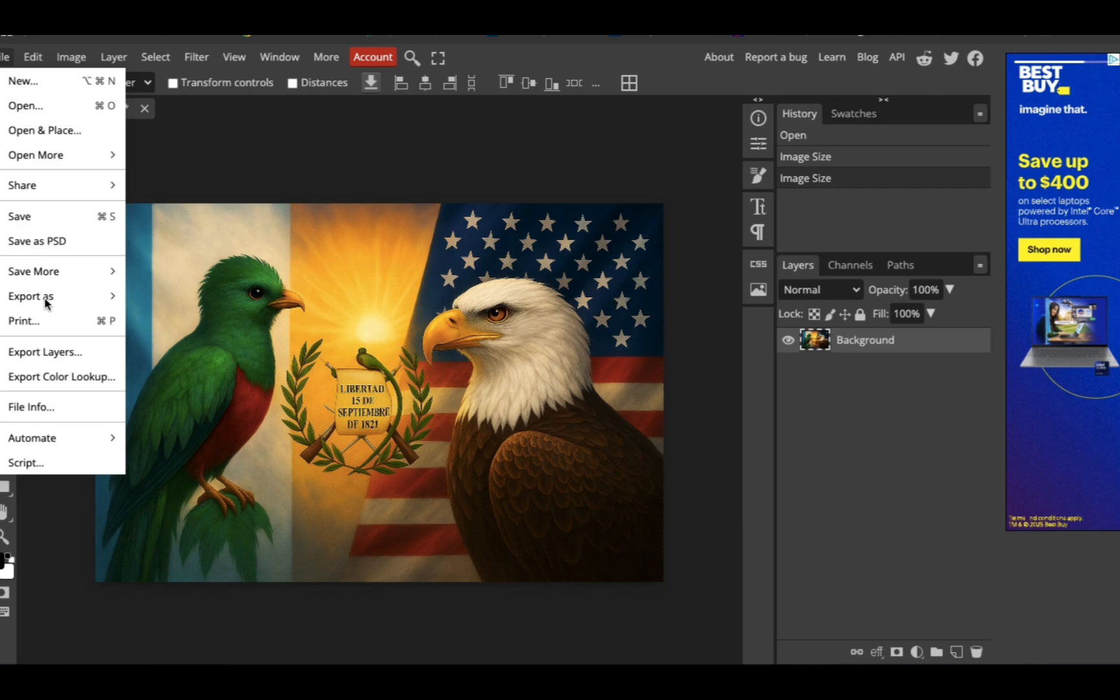
mouse_move(45, 301)
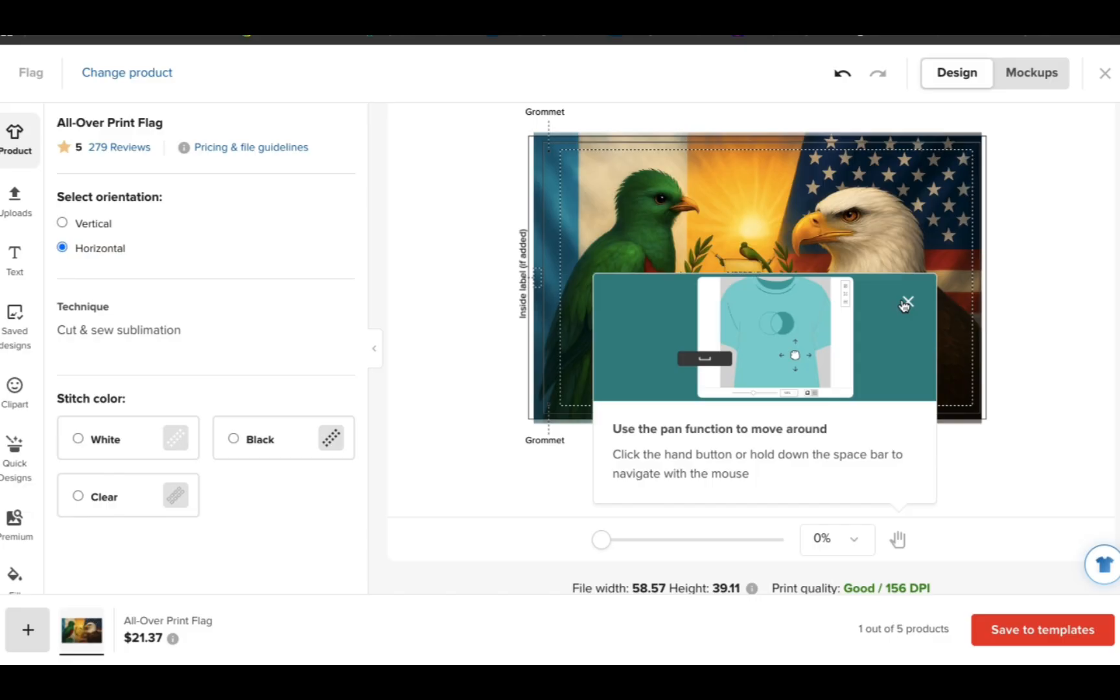
Step: In Printful, check the resized artwork on the horizontal flag and preview the mockup of it hung on a wall
click(906, 304)
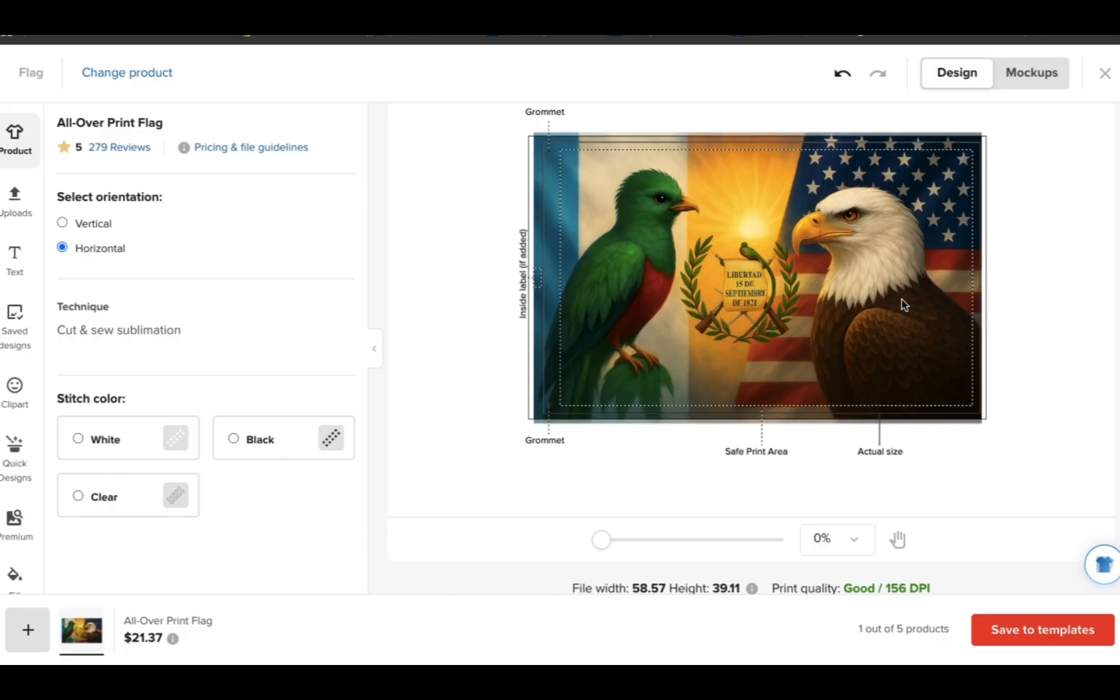
click(944, 283)
drag(943, 282, 943, 277)
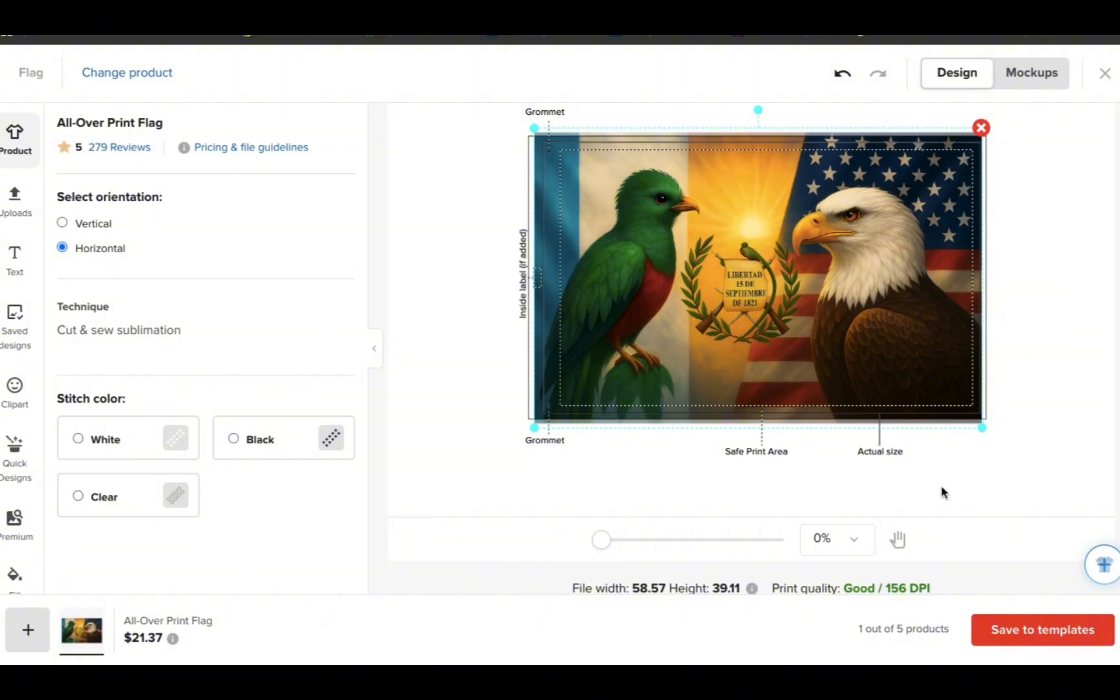
click(1036, 73)
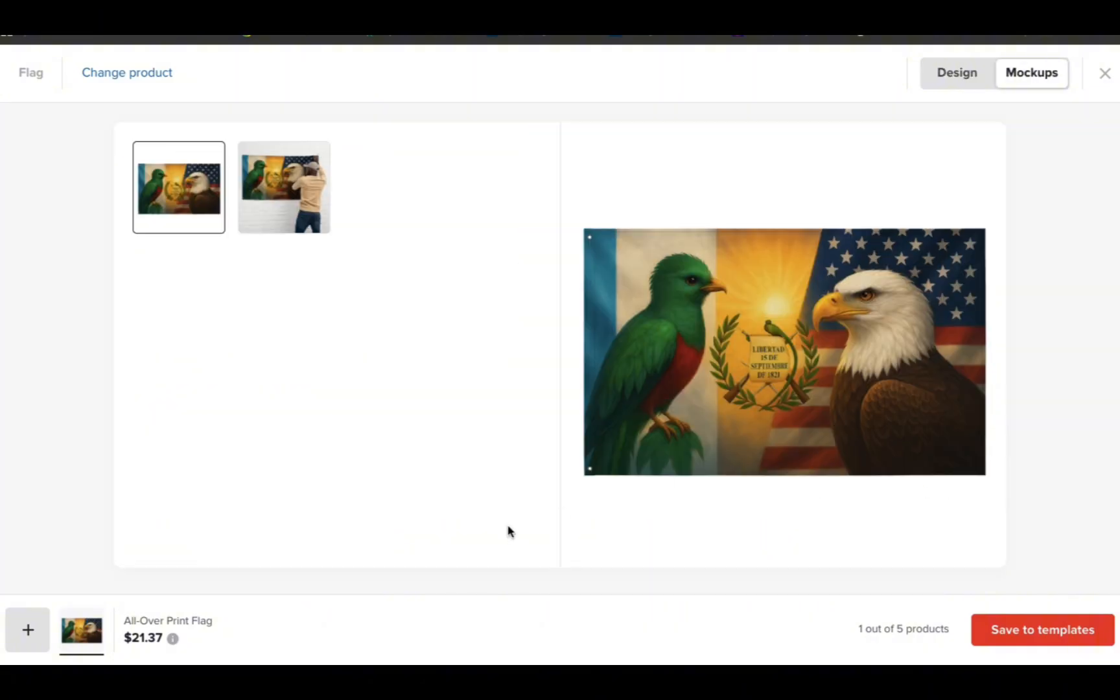
click(293, 217)
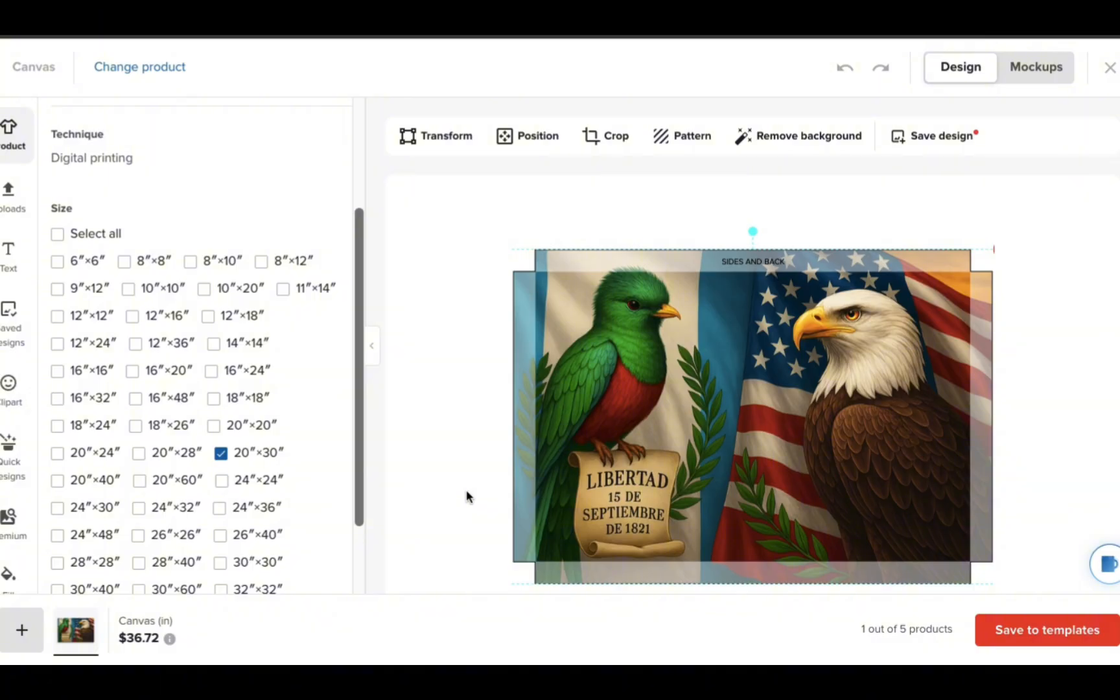
Step: Review the LIBERTAD scroll artwork on the 20″×30″ canvas and generate its mockups
scroll(466, 498, down, 1)
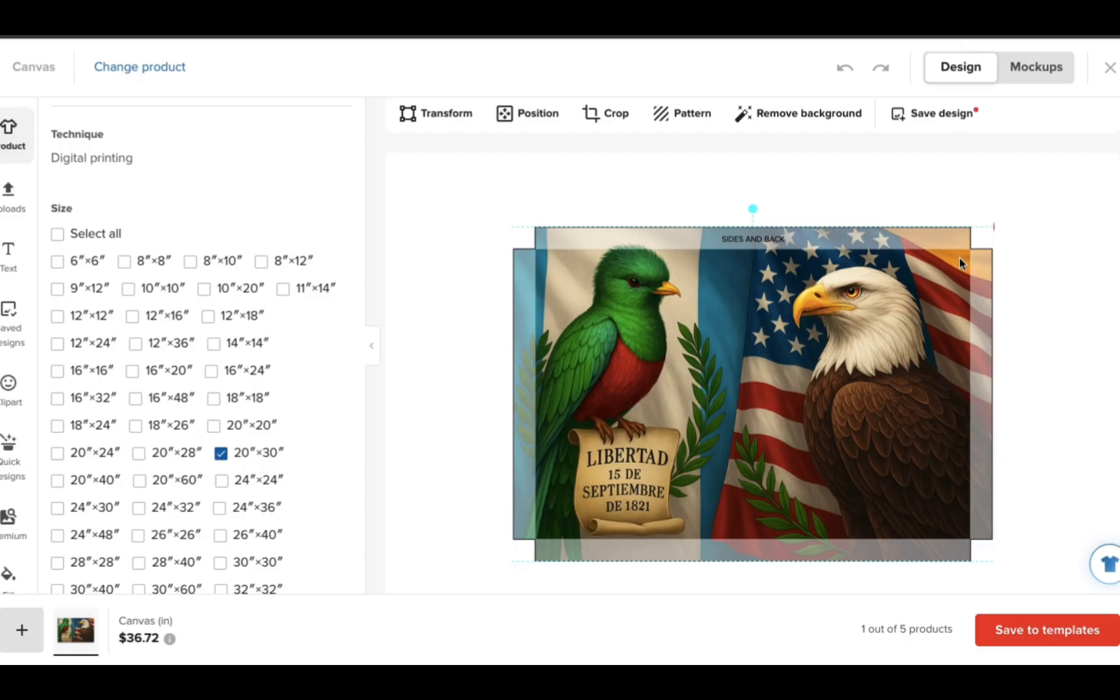
scroll(1039, 375, up, 1)
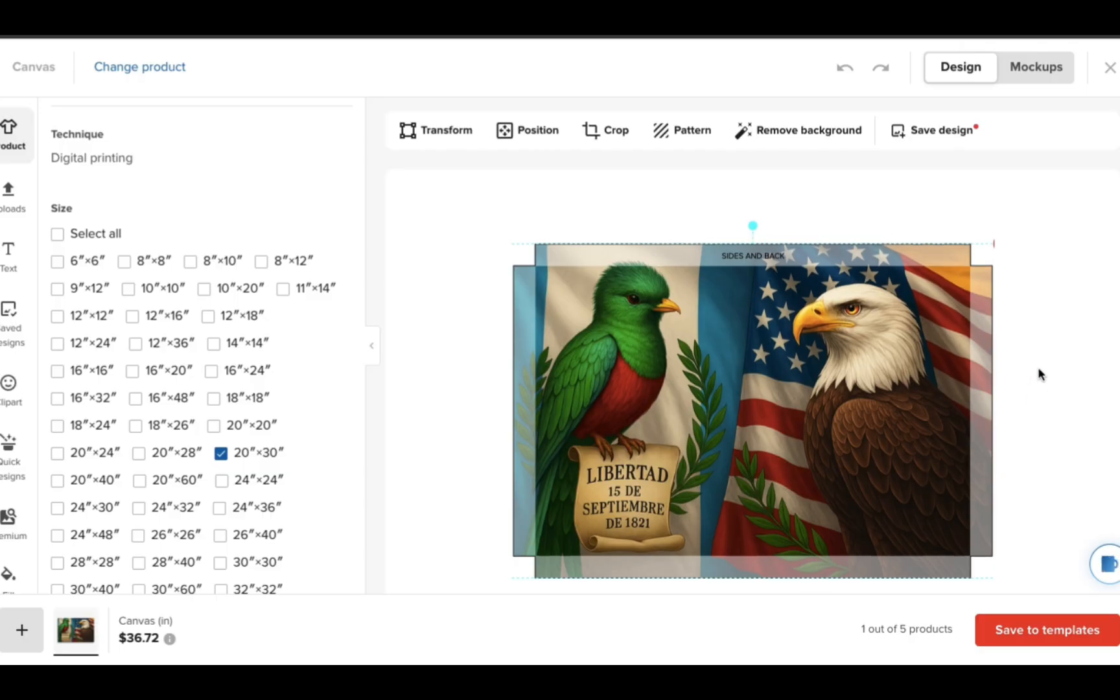
scroll(1038, 375, up, 1)
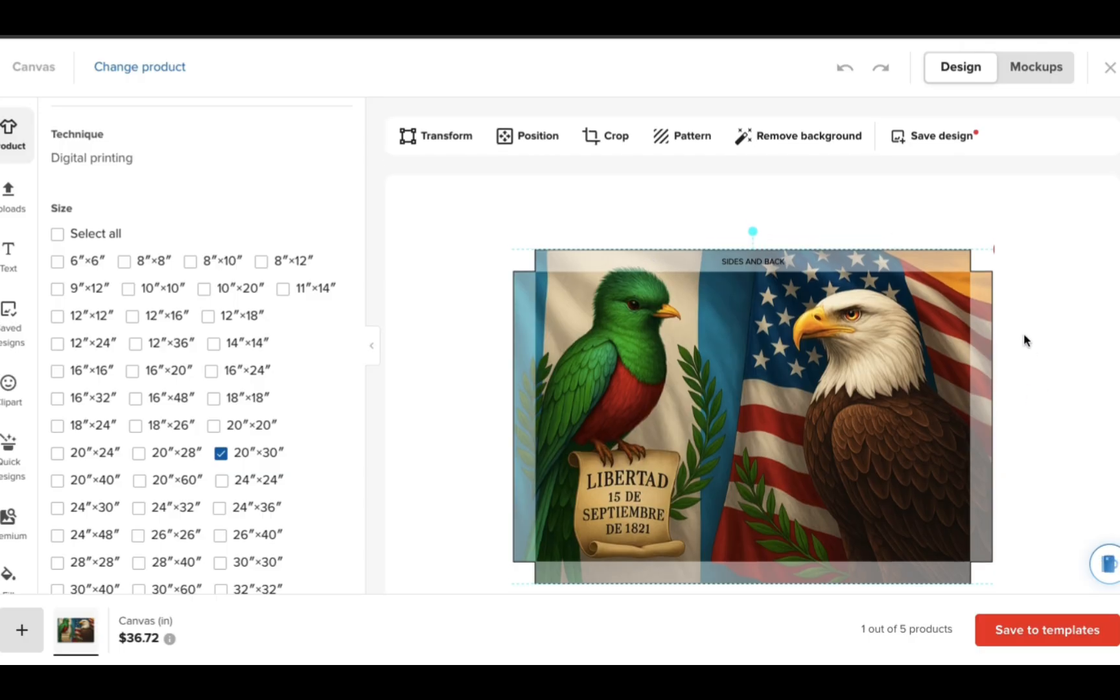
click(1034, 75)
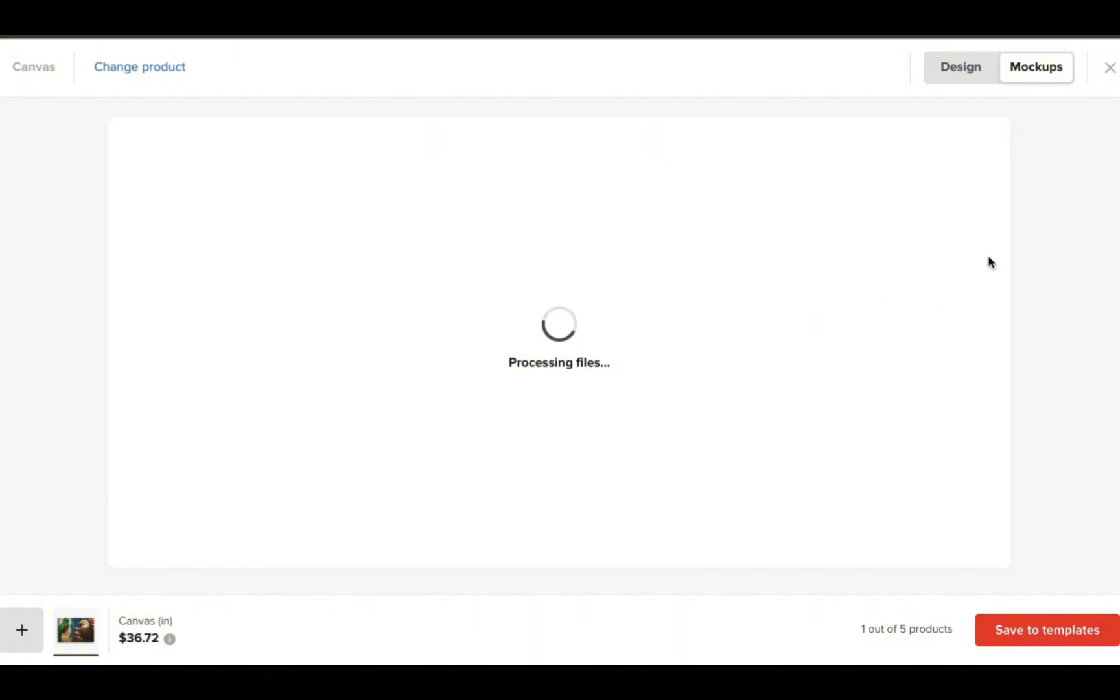